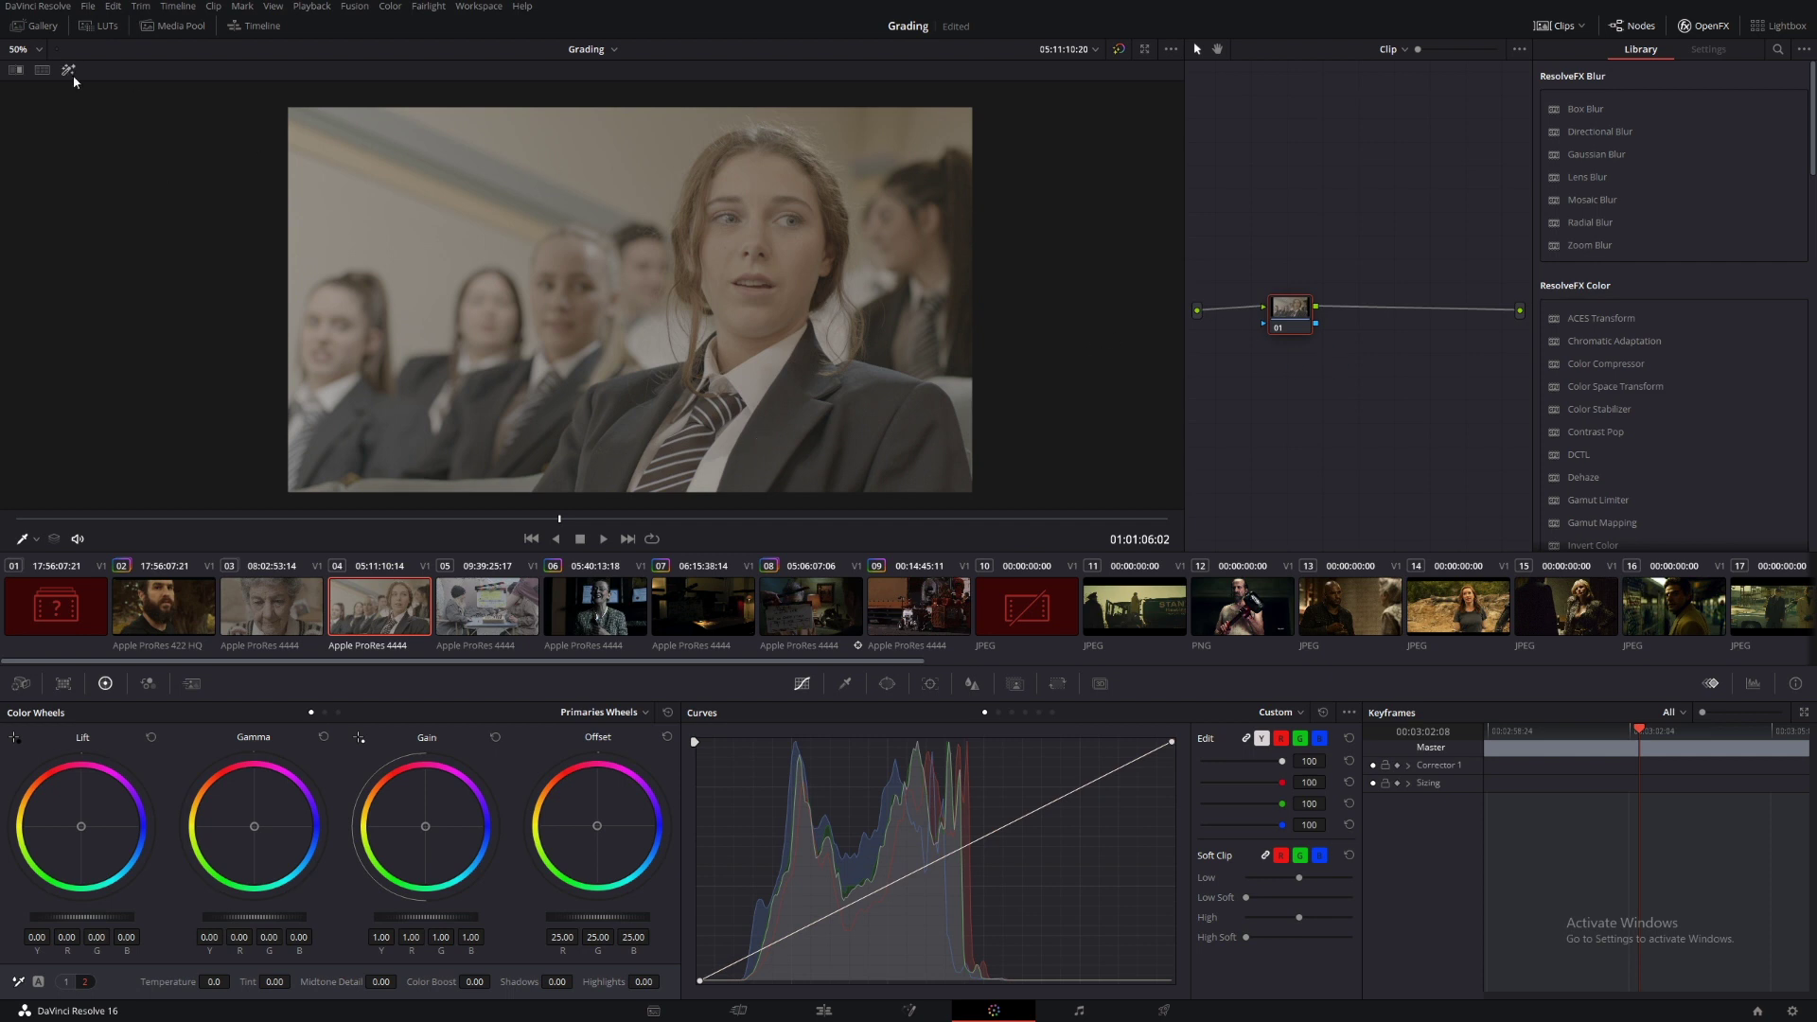
# Apply the Arri LUT from the LUT browser to the clip's node and play it back
pyautogui.click(99, 27)
pyautogui.moveTo(159, 91); pyautogui.dragTo(767, 161)
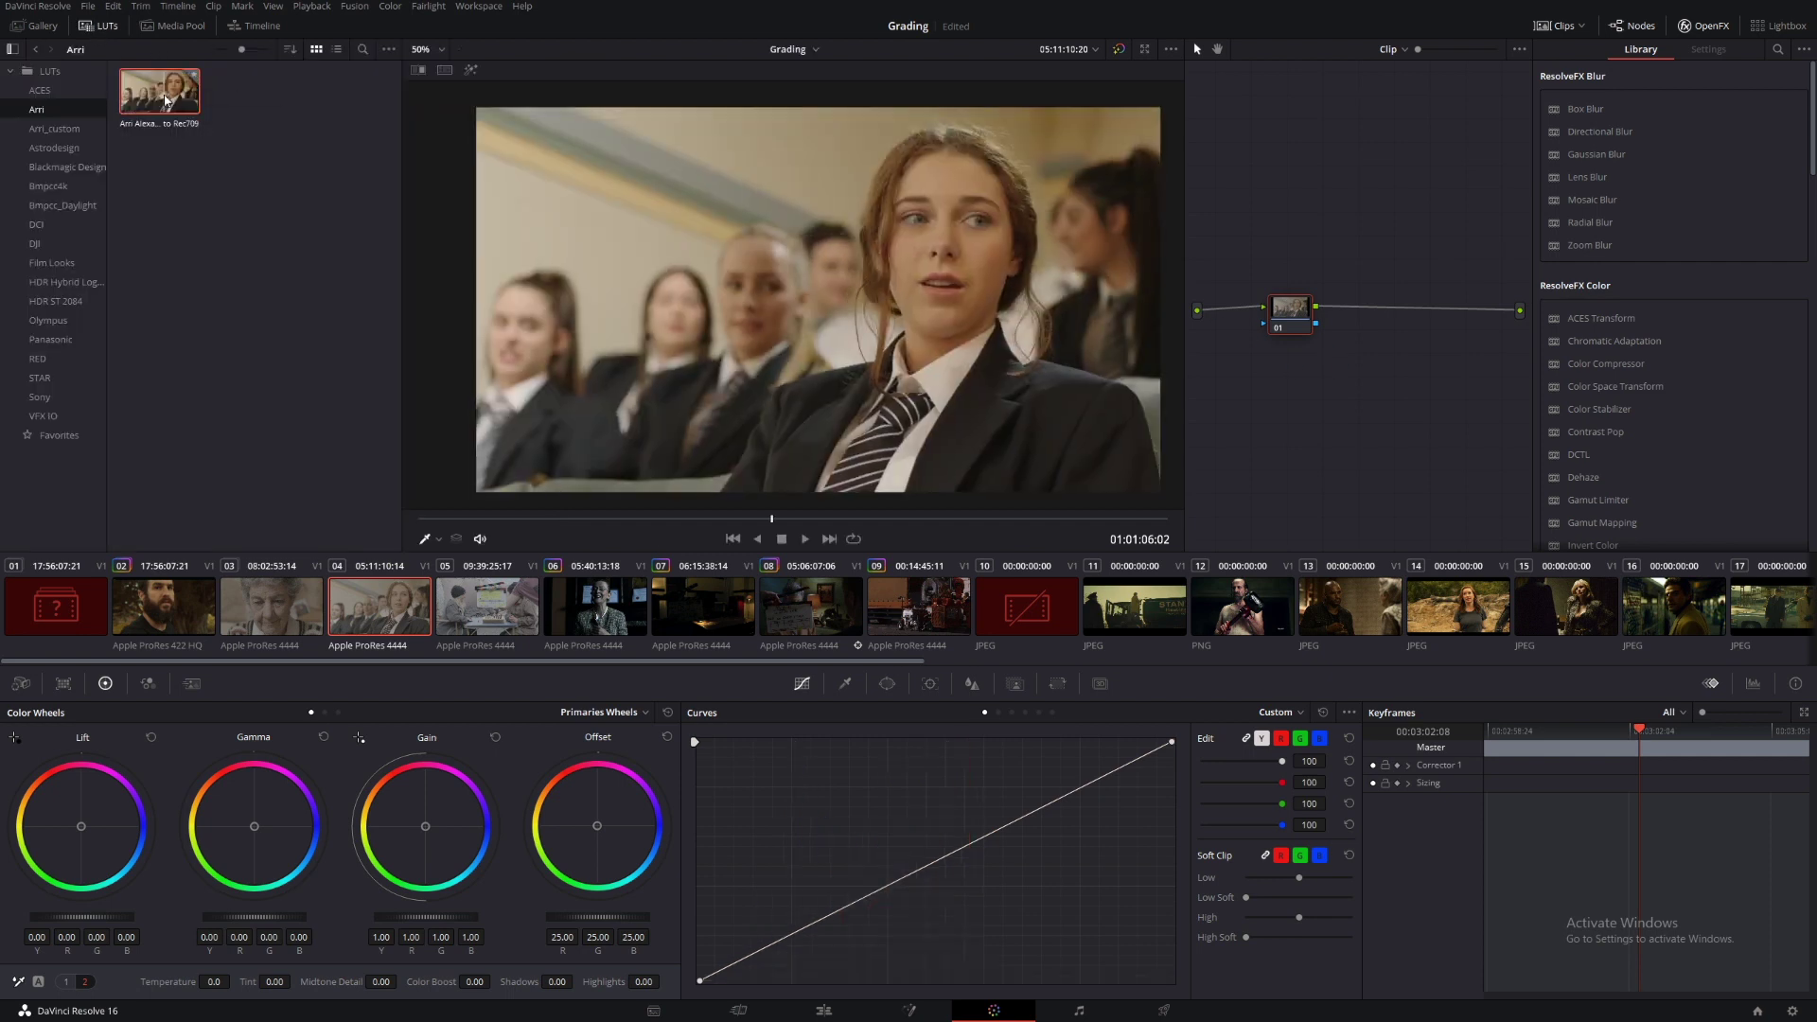
pyautogui.press('space')
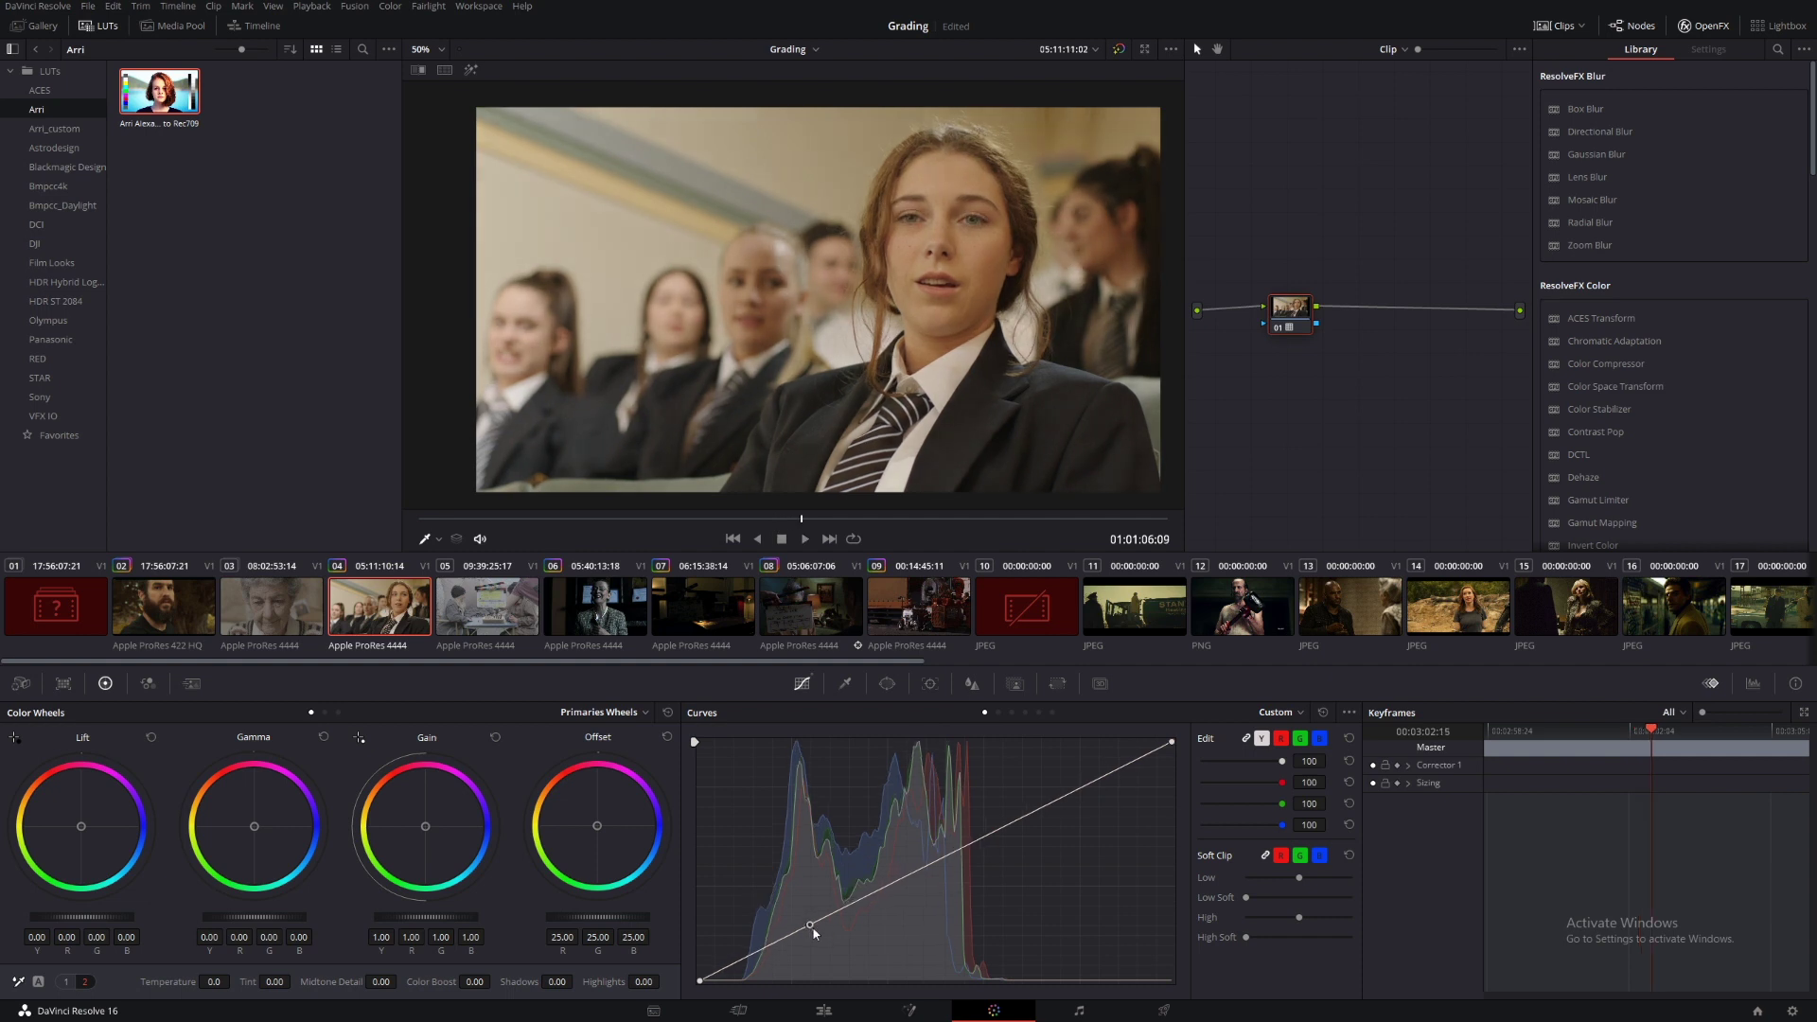
# Shape a custom curve with deeper shadows and brighter upper midtones
pyautogui.moveTo(814, 933); pyautogui.dragTo(815, 930)
pyautogui.click(958, 847)
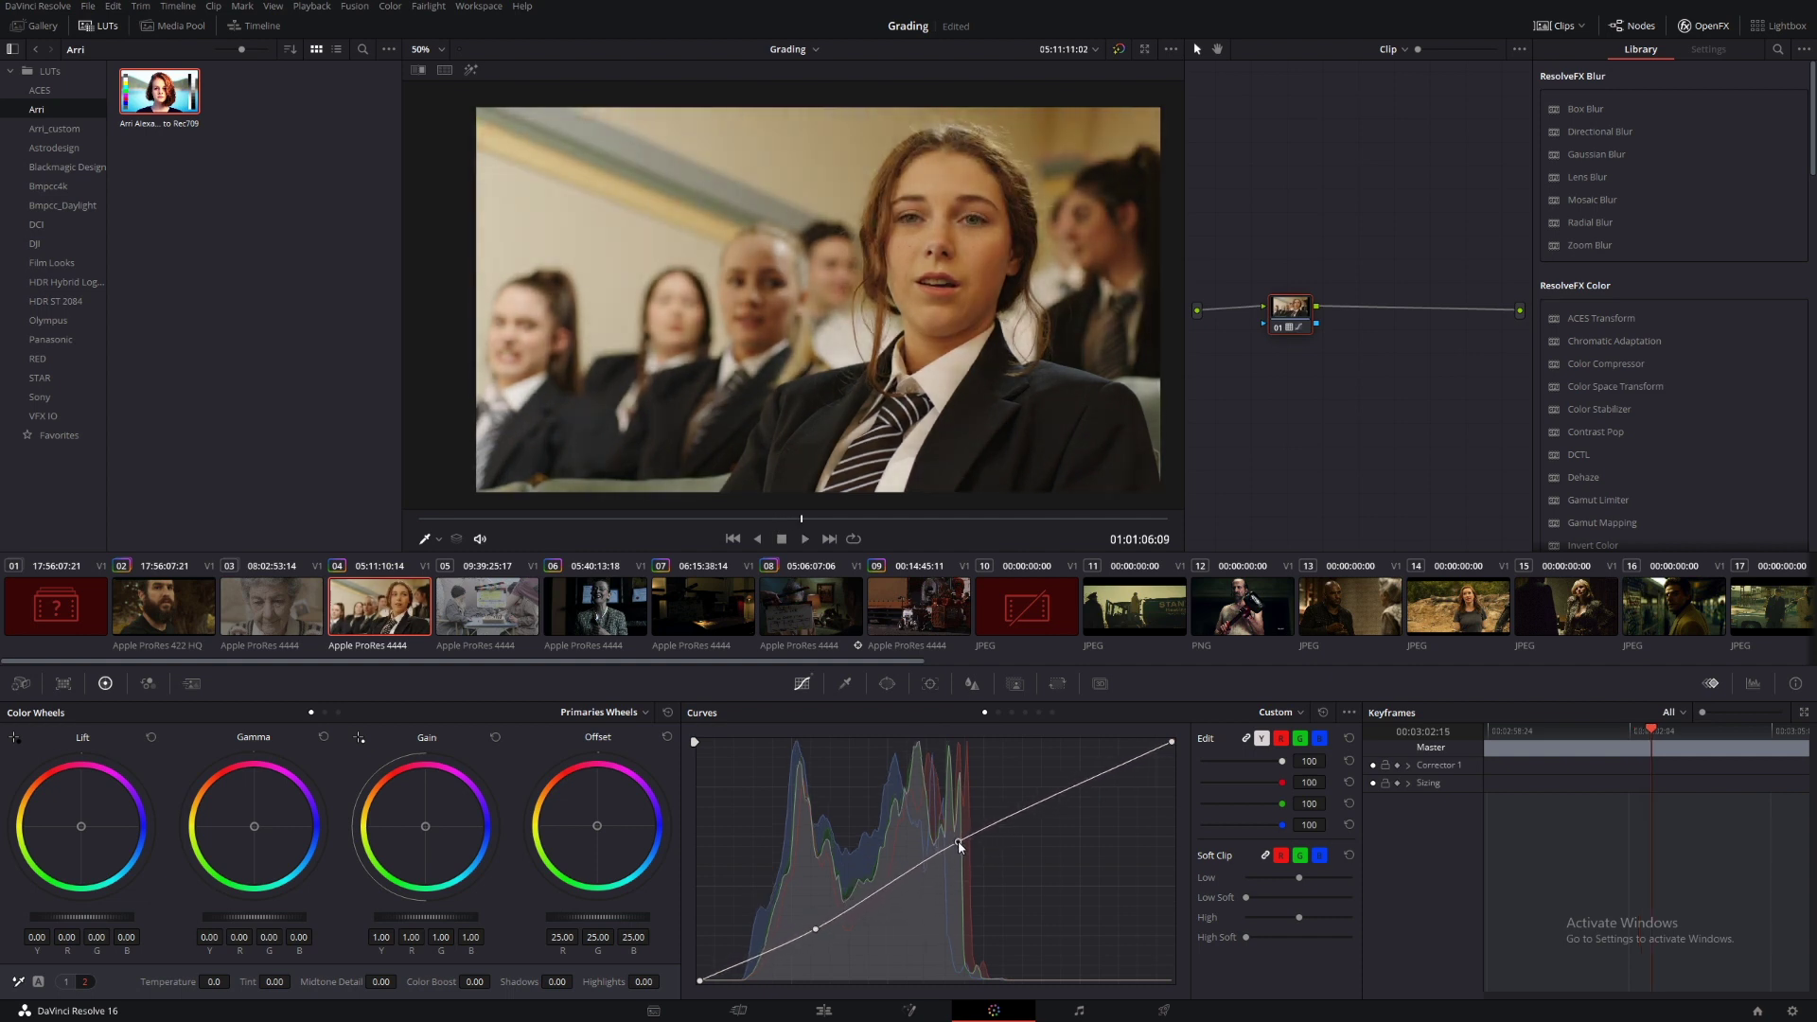
pyautogui.moveTo(958, 841); pyautogui.dragTo(956, 834)
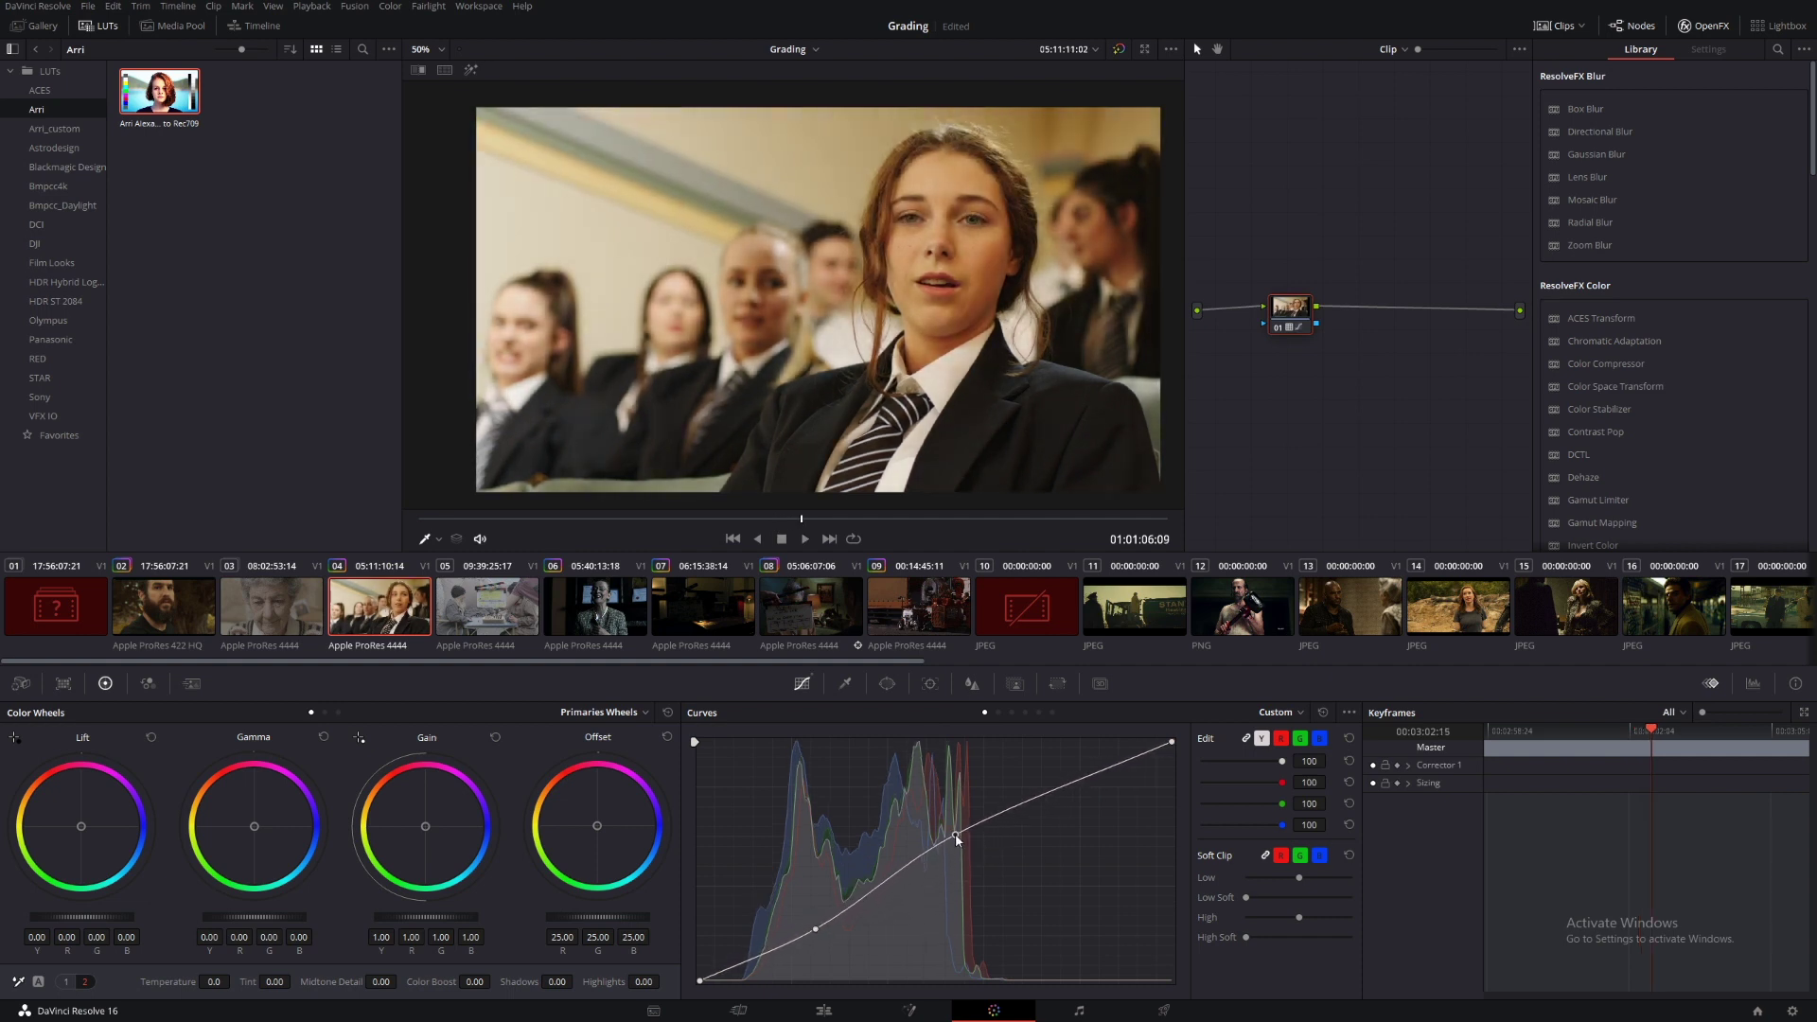
pyautogui.click(81, 981)
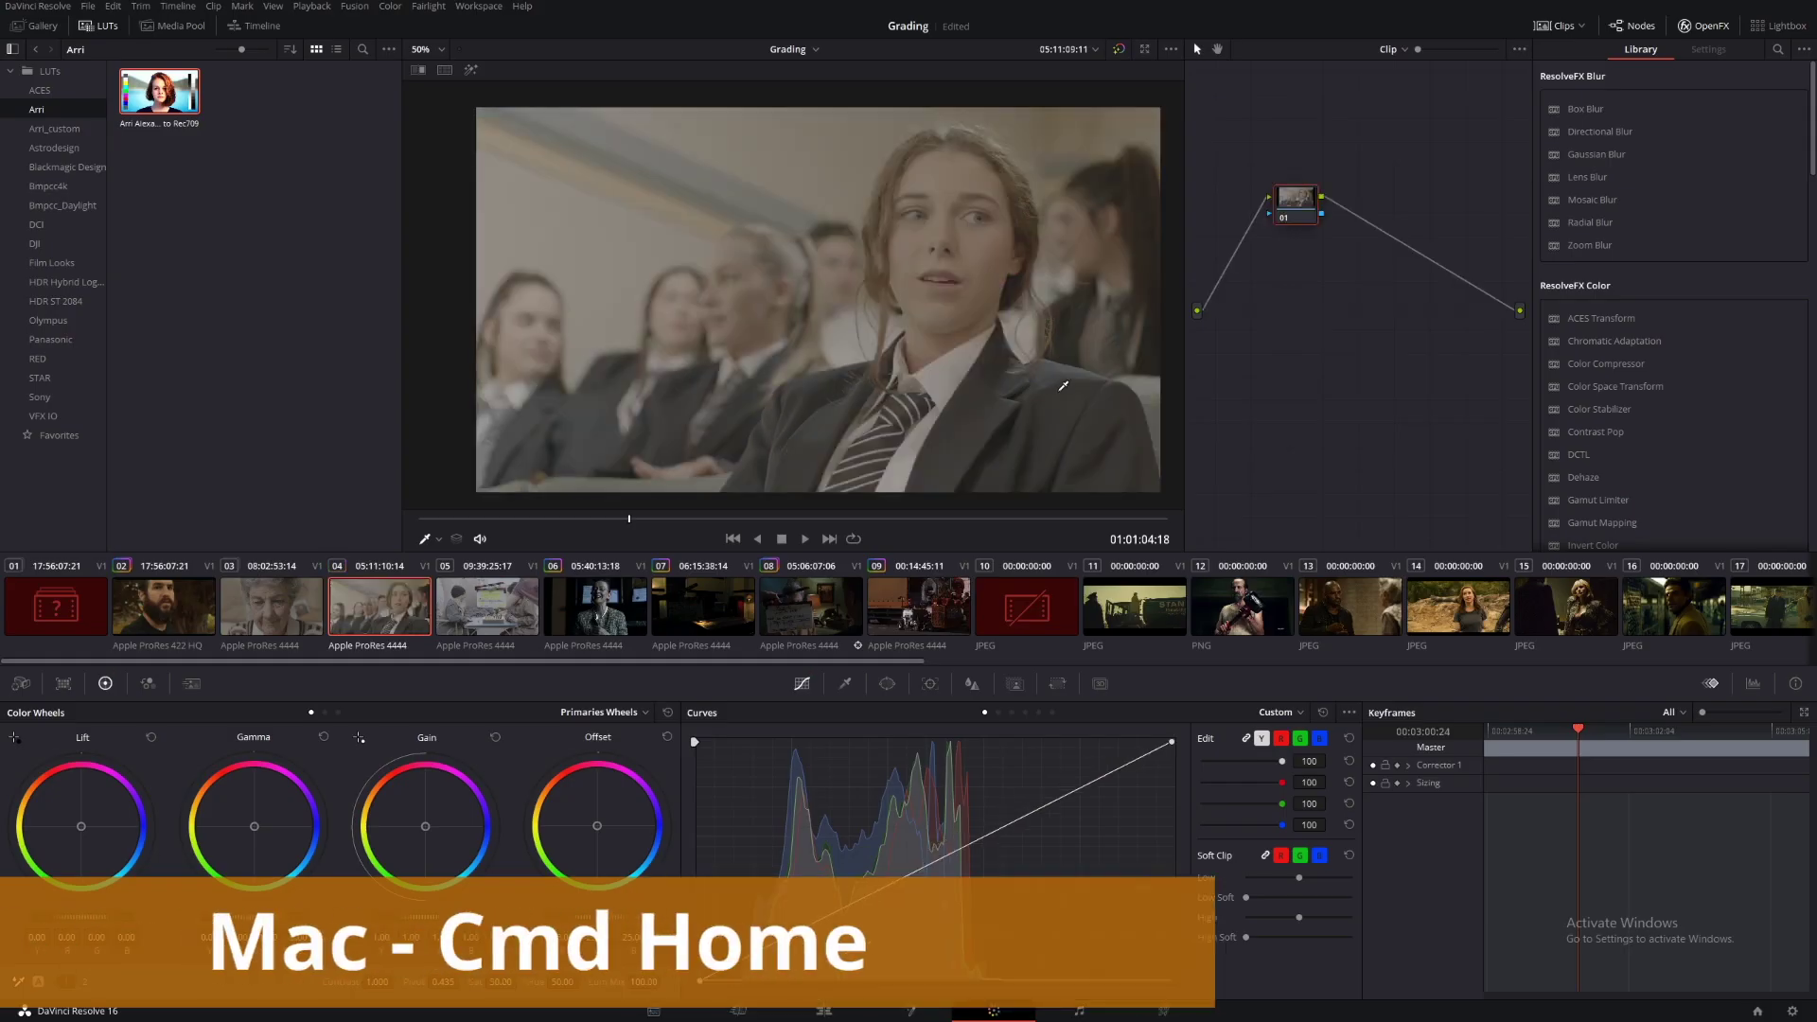
# Apply the warm Basic LUT from the Bmpcc4k folder to the clip
pyautogui.click(48, 186)
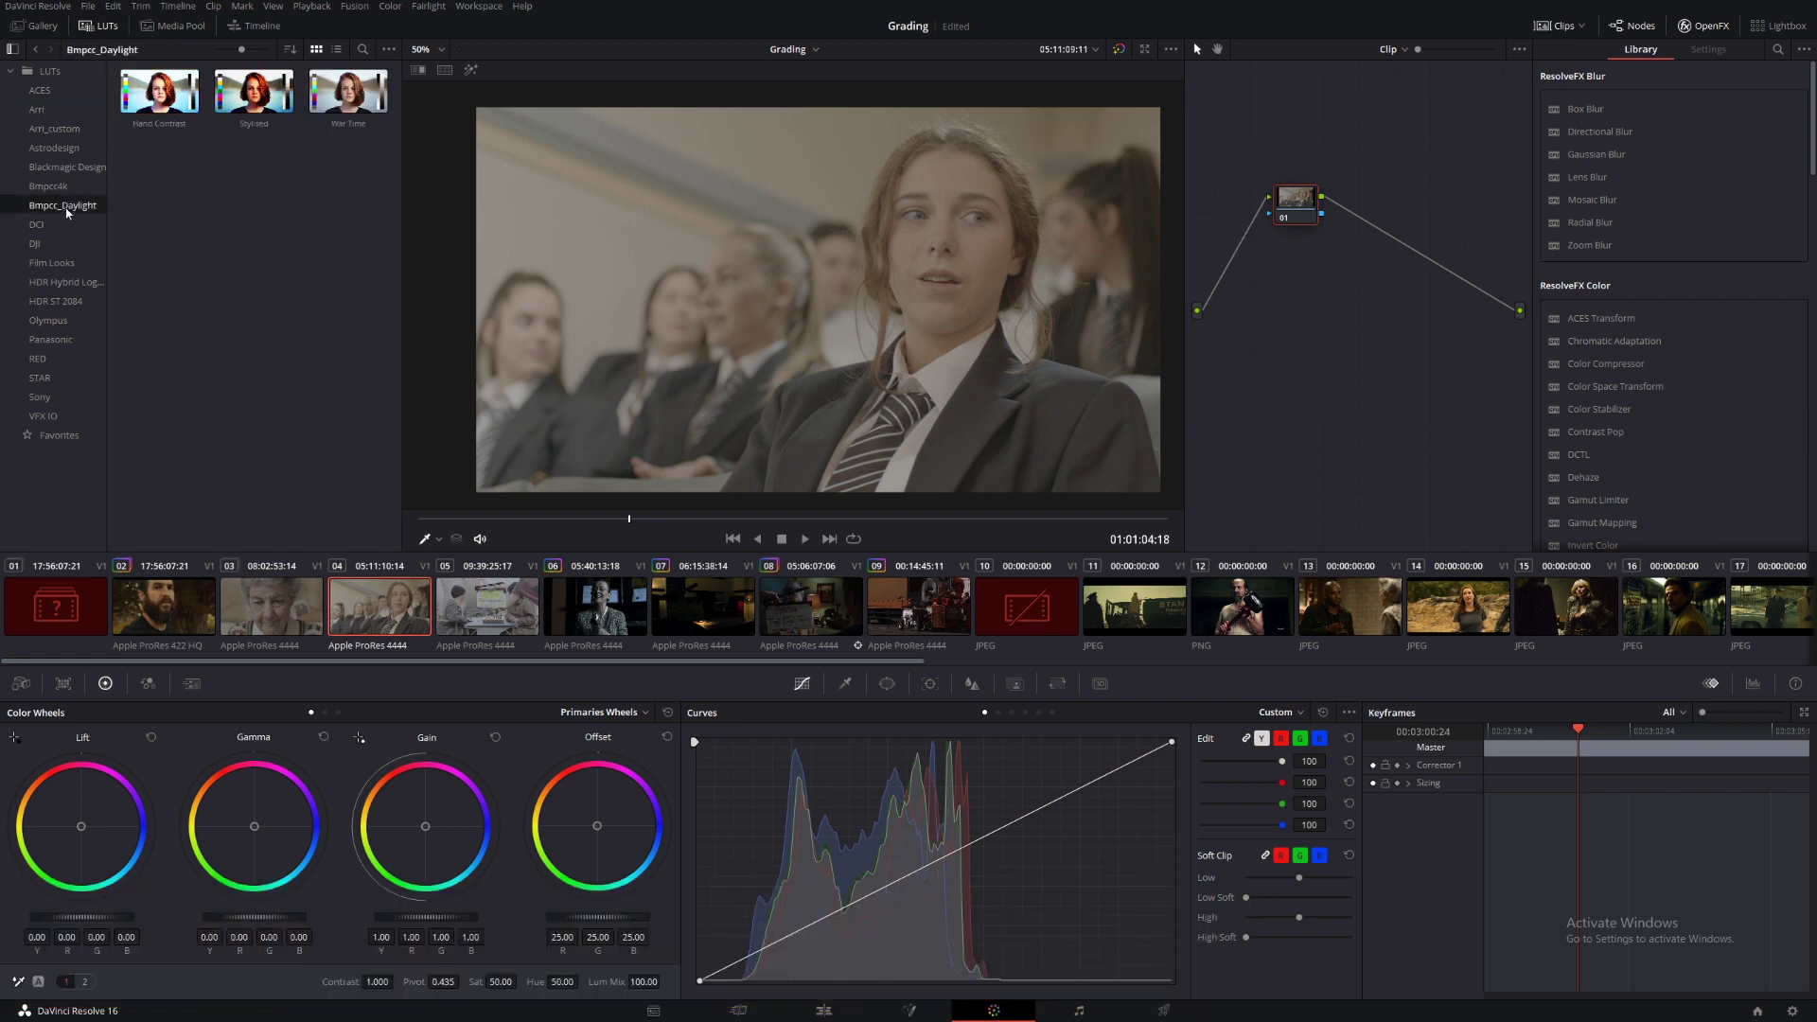
pyautogui.doubleClick(311, 92)
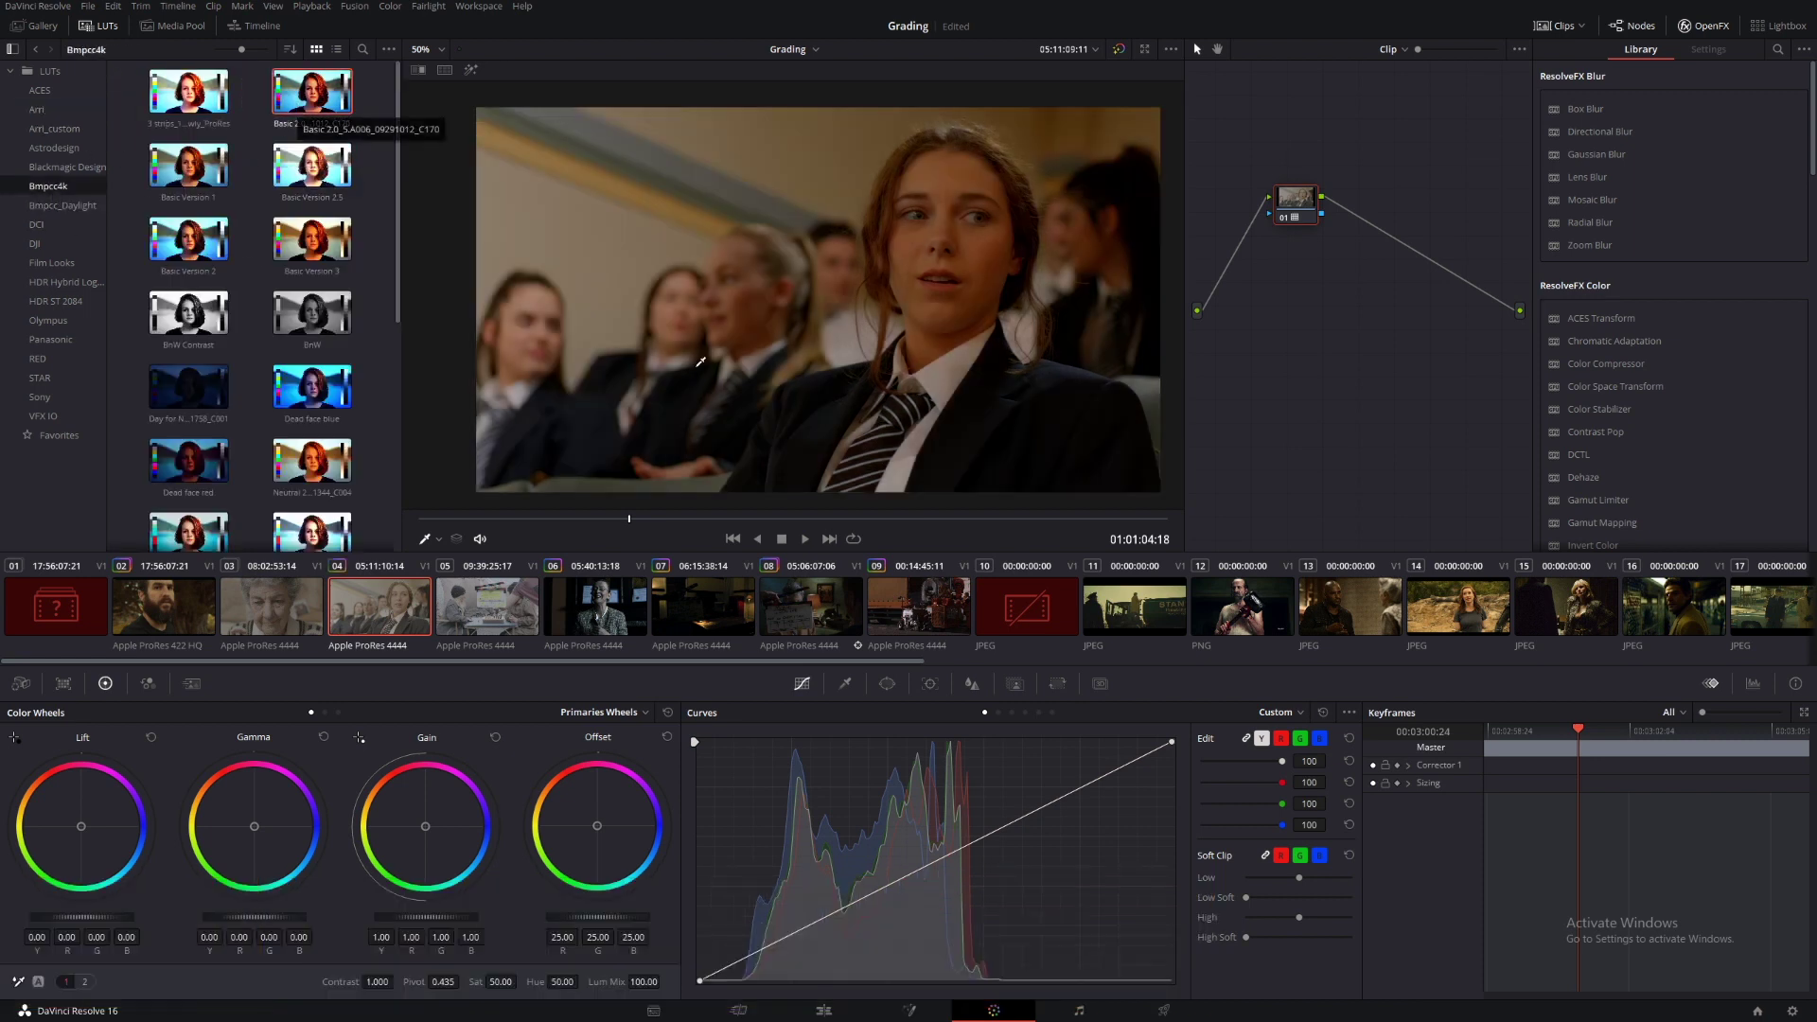
# Lift the midtones with two curve points and tidy the corrector node in the graph
pyautogui.moveTo(967, 845); pyautogui.dragTo(967, 820)
pyautogui.moveTo(814, 922); pyautogui.dragTo(814, 896)
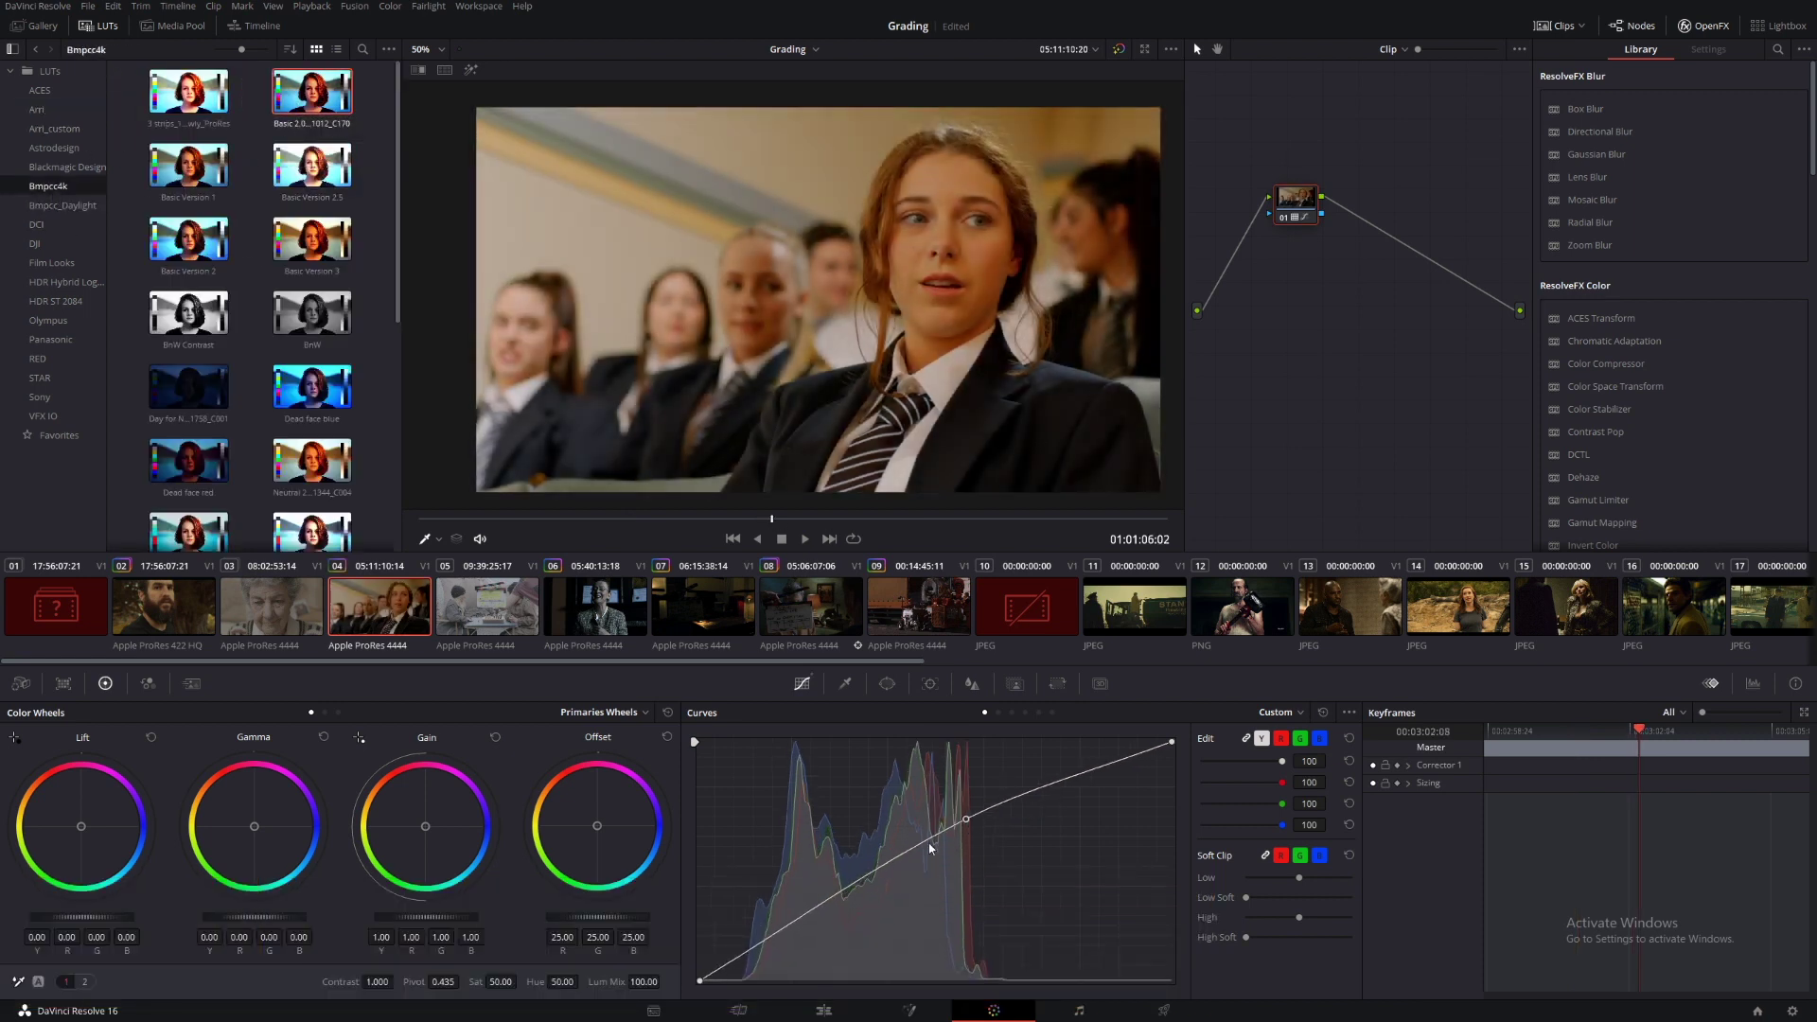
pyautogui.moveTo(769, 522); pyautogui.dragTo(570, 522)
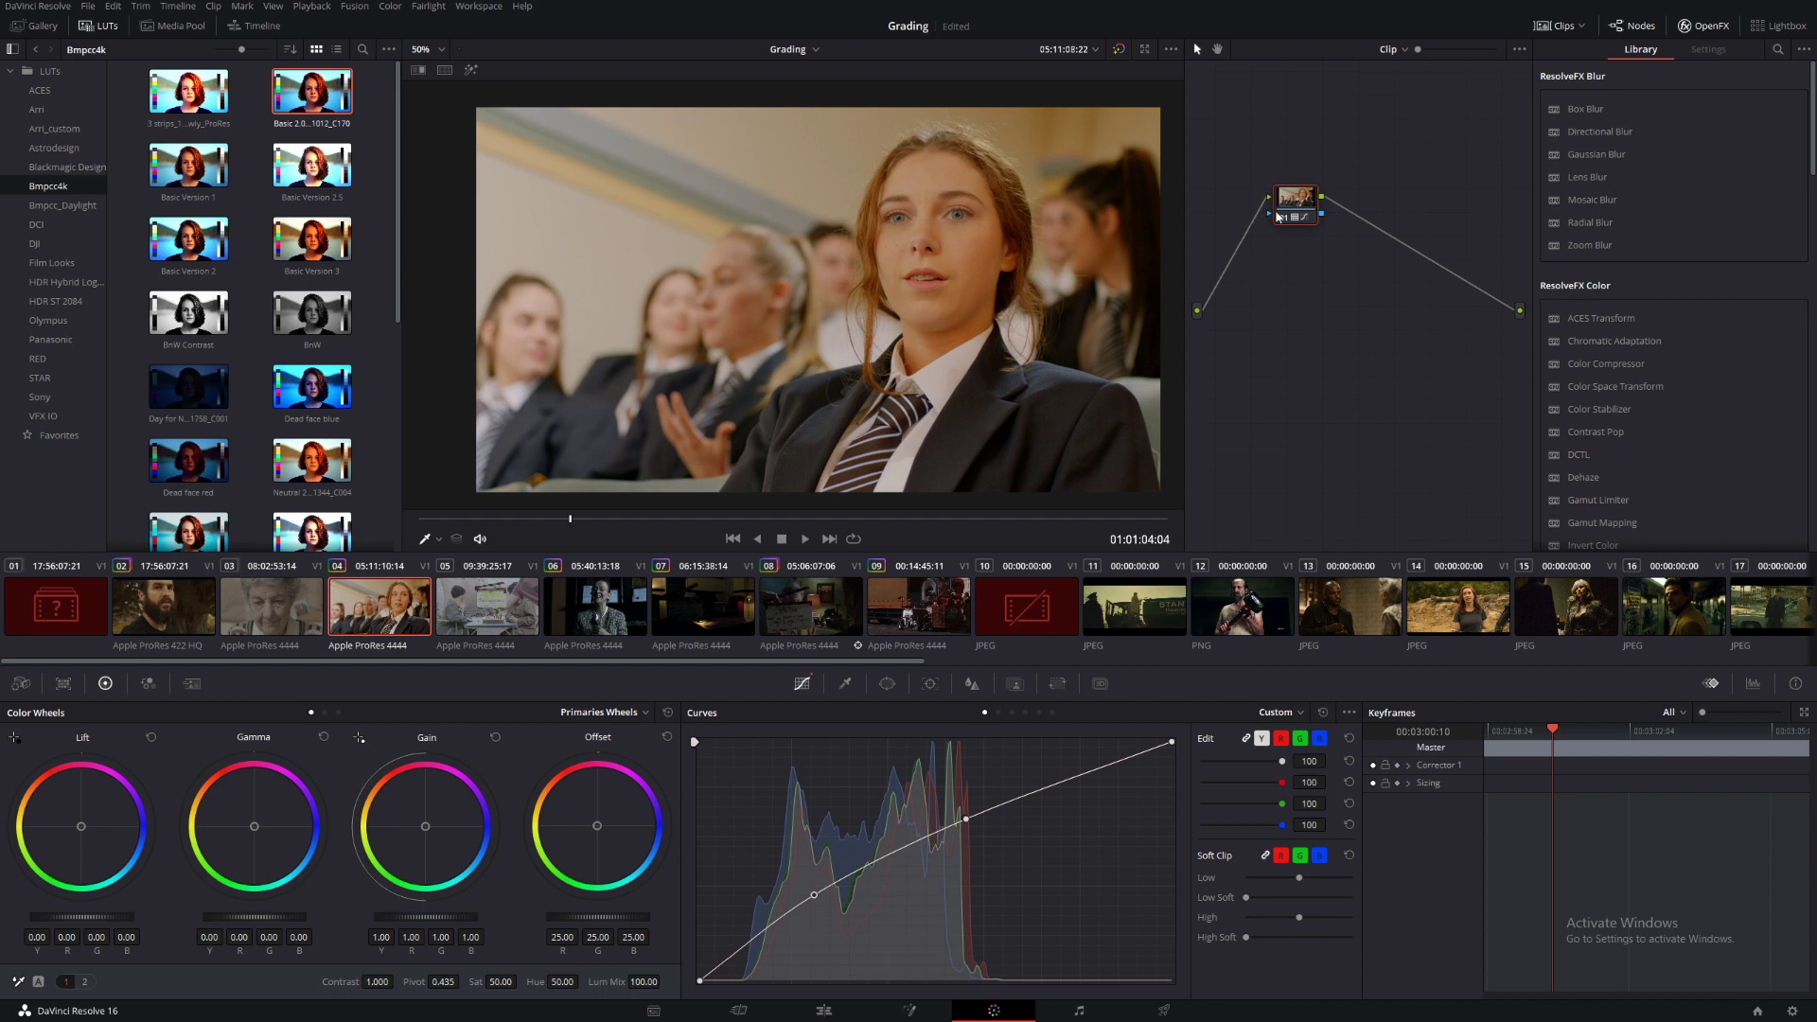
pyautogui.moveTo(1279, 216); pyautogui.dragTo(1269, 277)
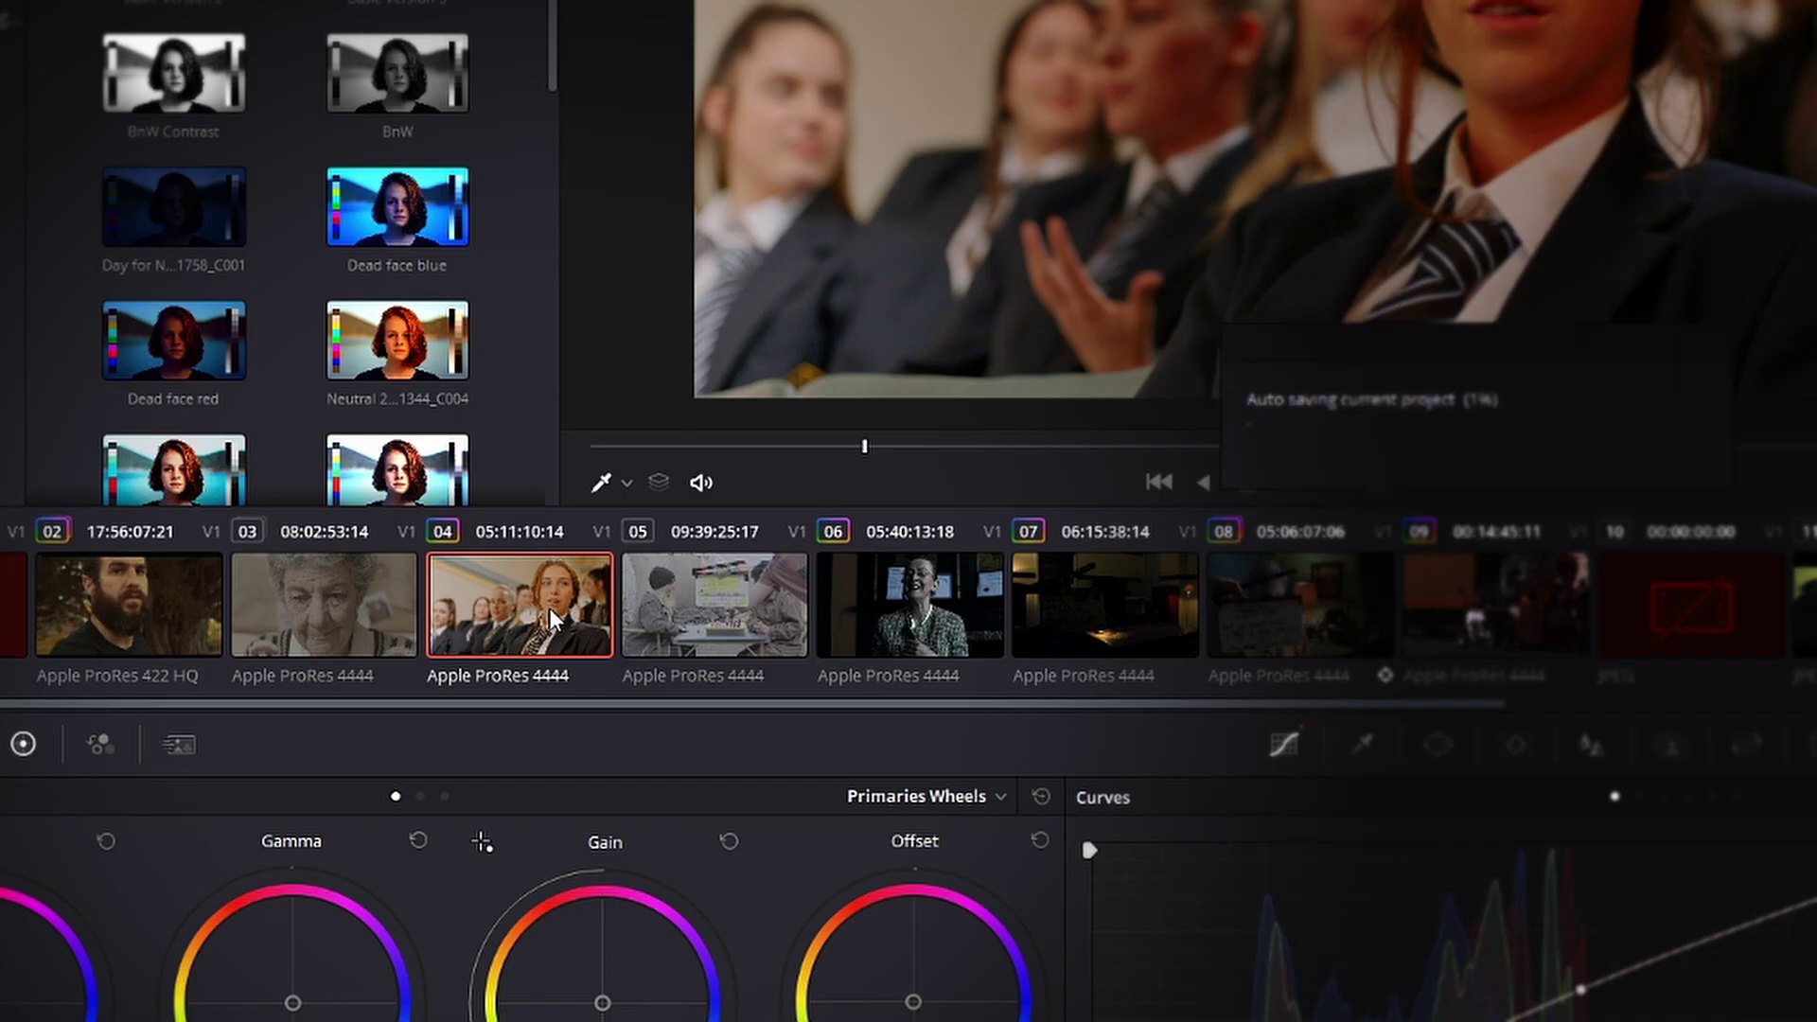
# Create a new remote version of the clip's grade named Neutral
pyautogui.rightClick(543, 614)
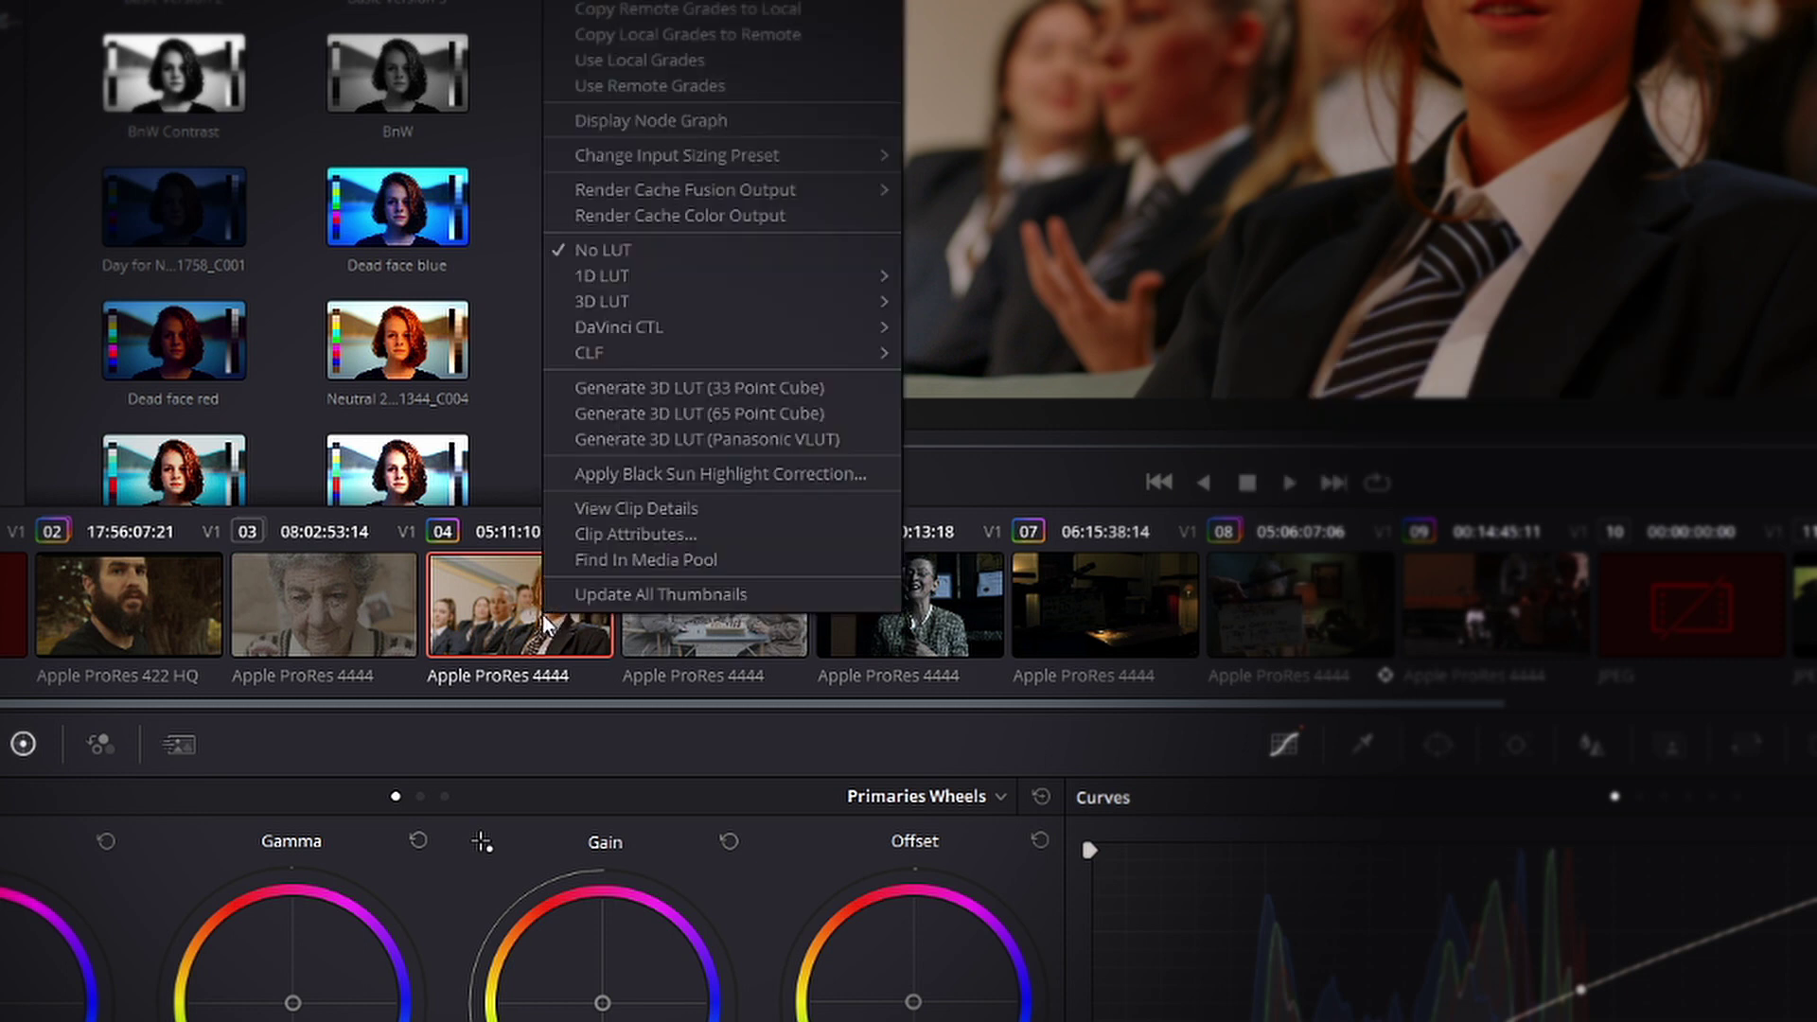
pyautogui.moveTo(447, 63)
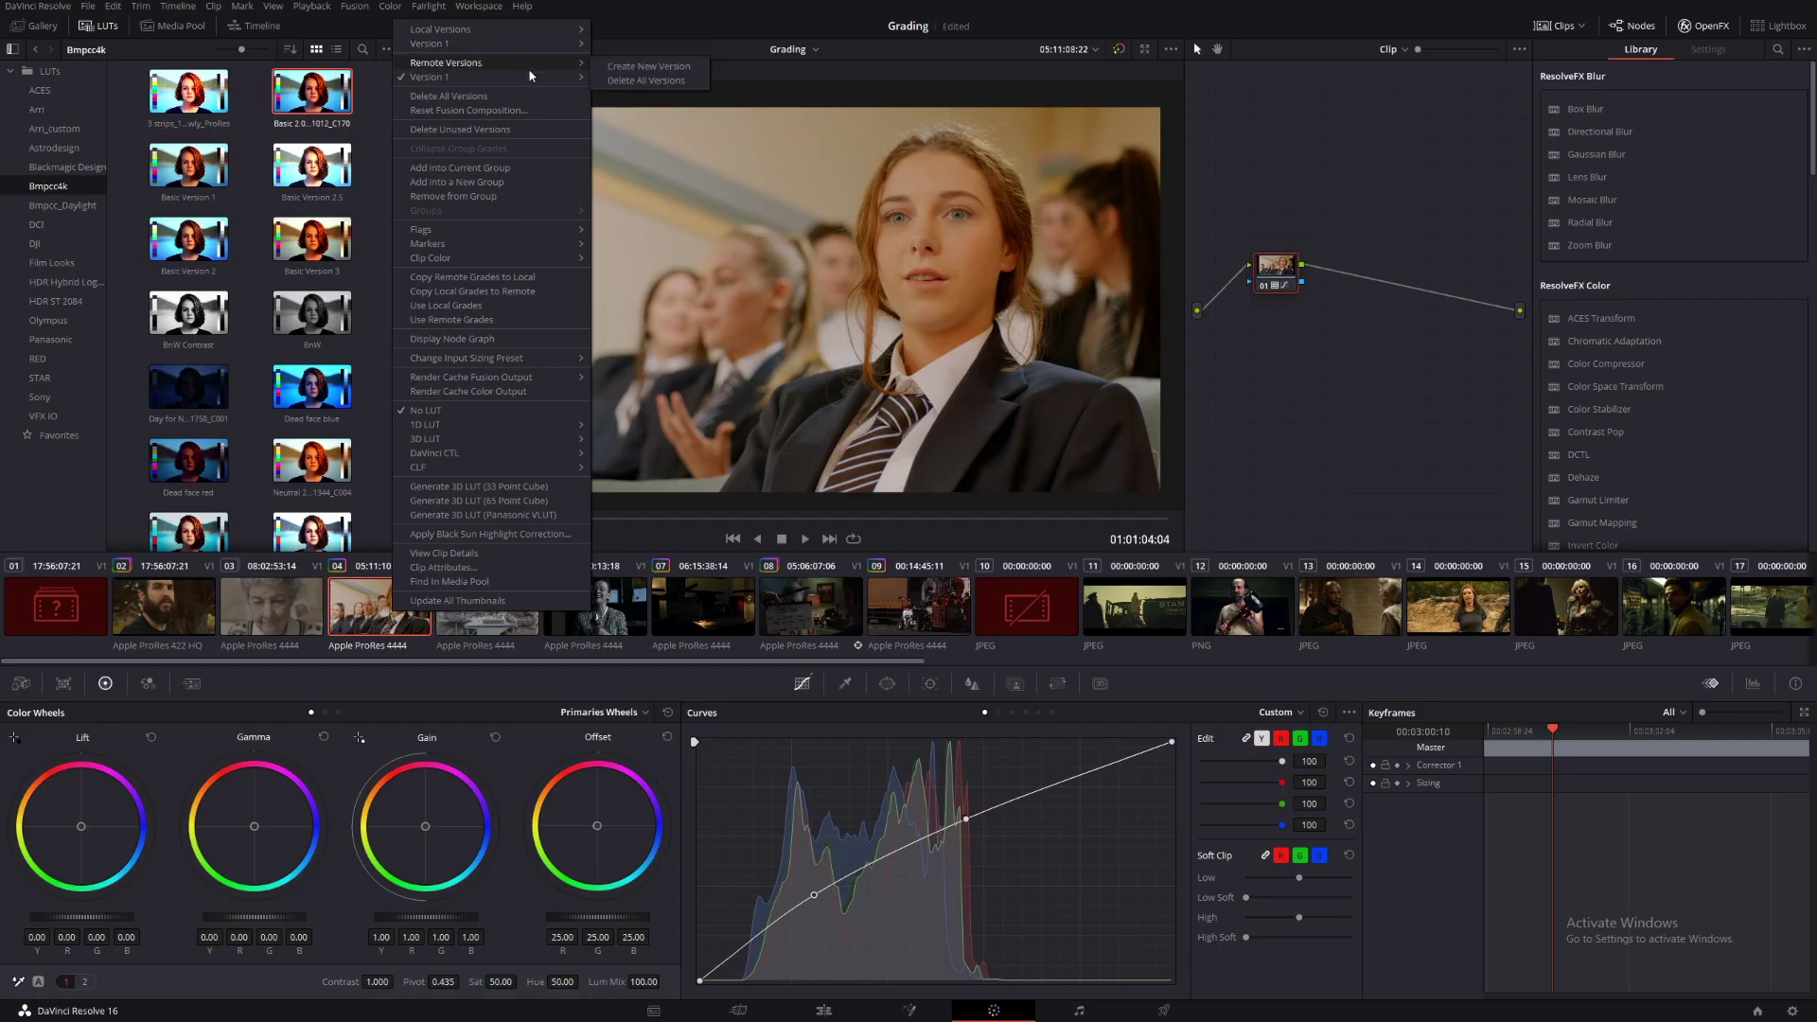
pyautogui.click(624, 69)
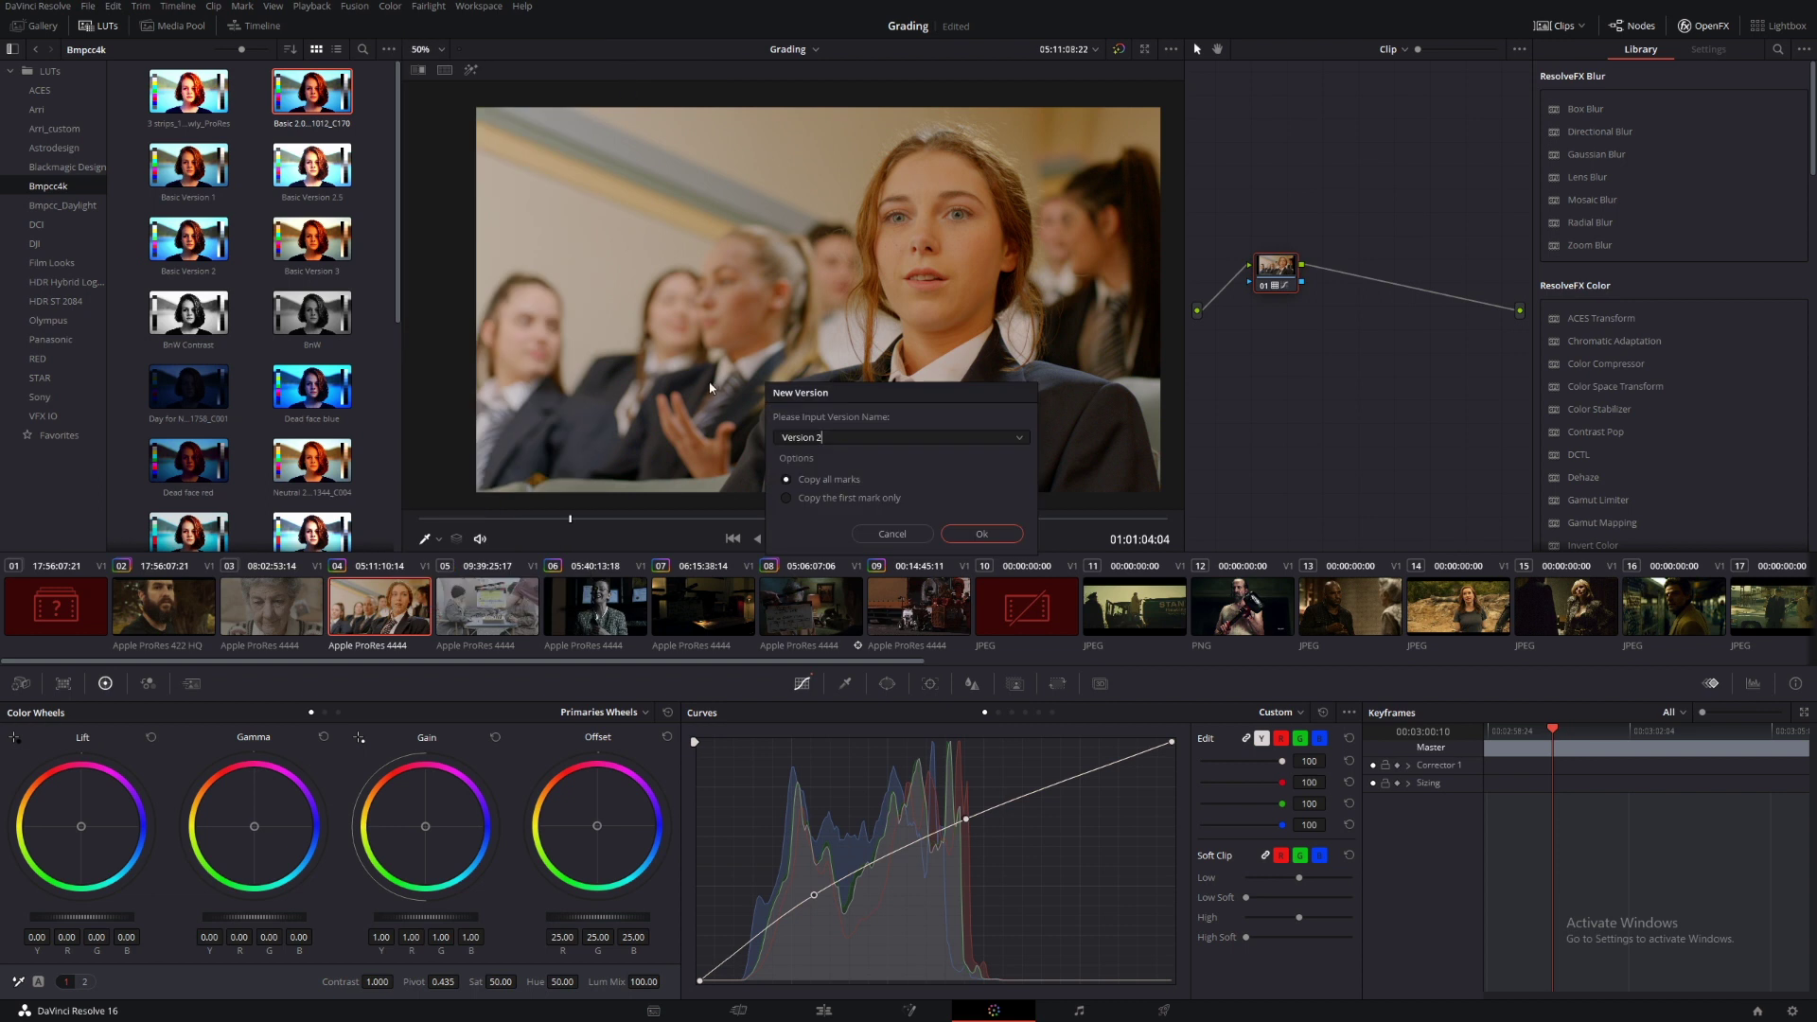
pyautogui.moveTo(882, 437); pyautogui.dragTo(728, 442)
pyautogui.write('Neutral')
pyautogui.click(968, 534)
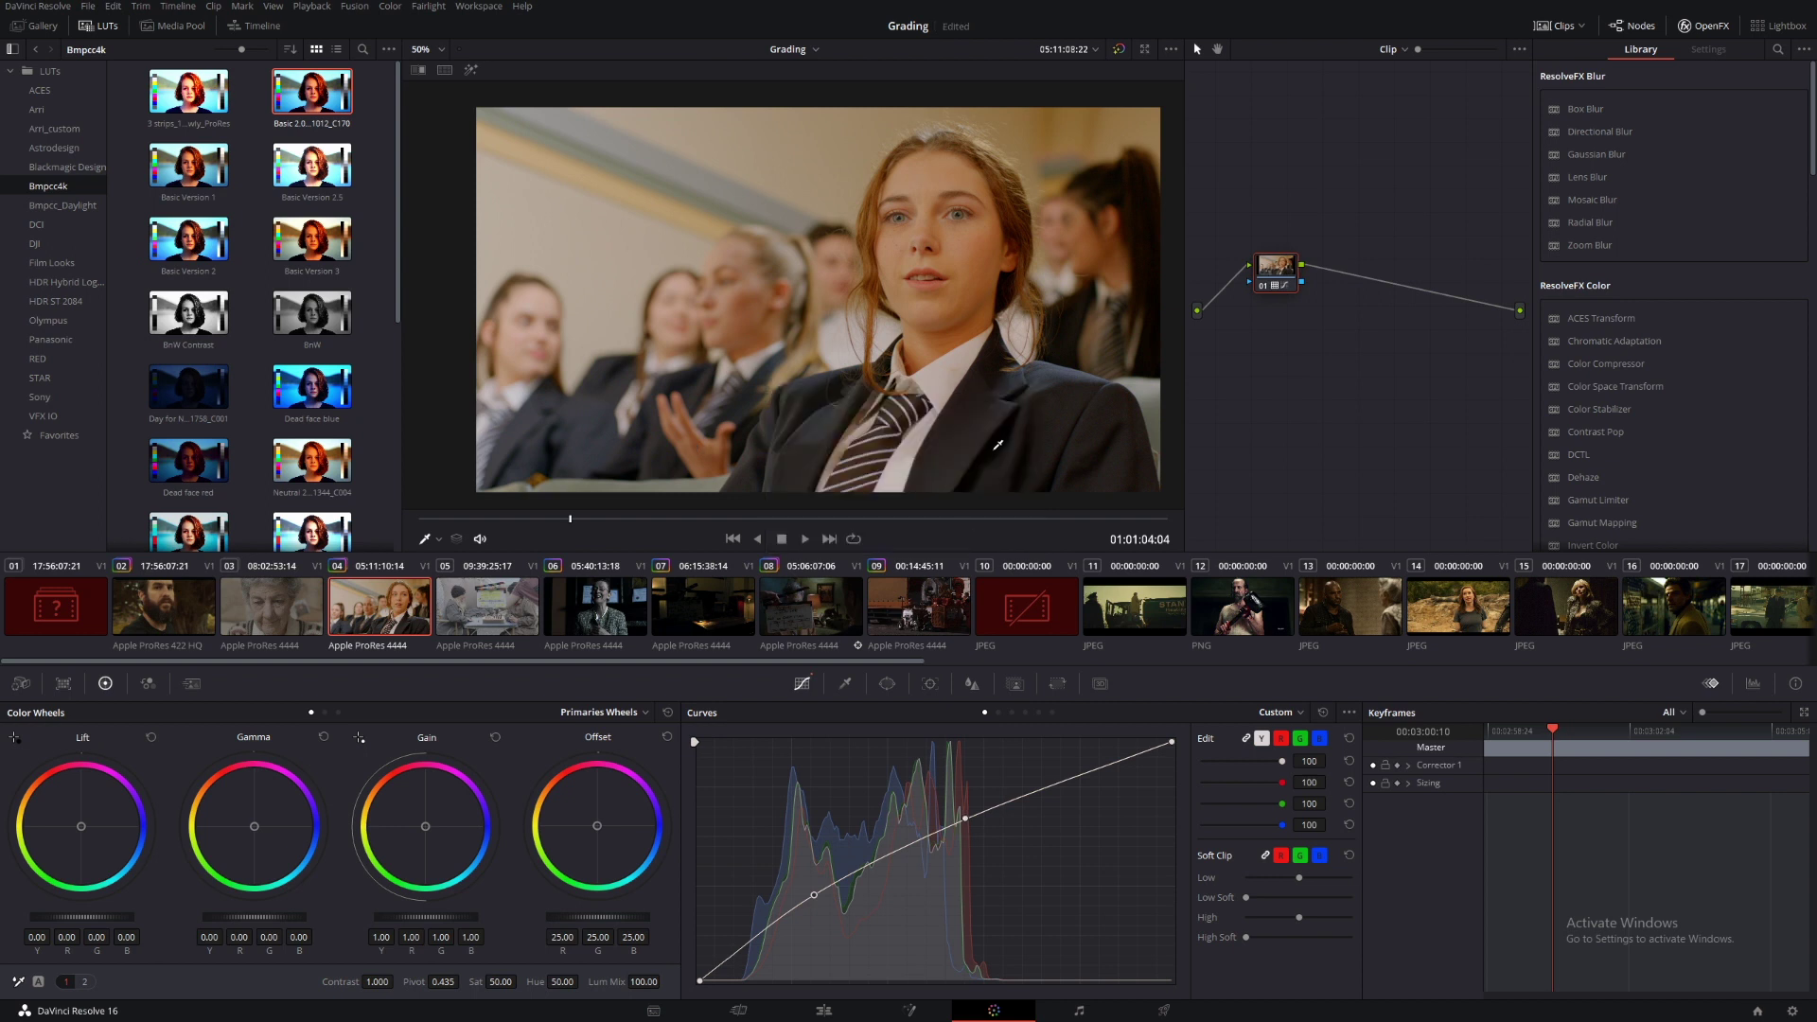
# Reset the grade, apply the Basic Version 2 LUT and add a brightening curve
pyautogui.hotkey('ctrl', 'Home')
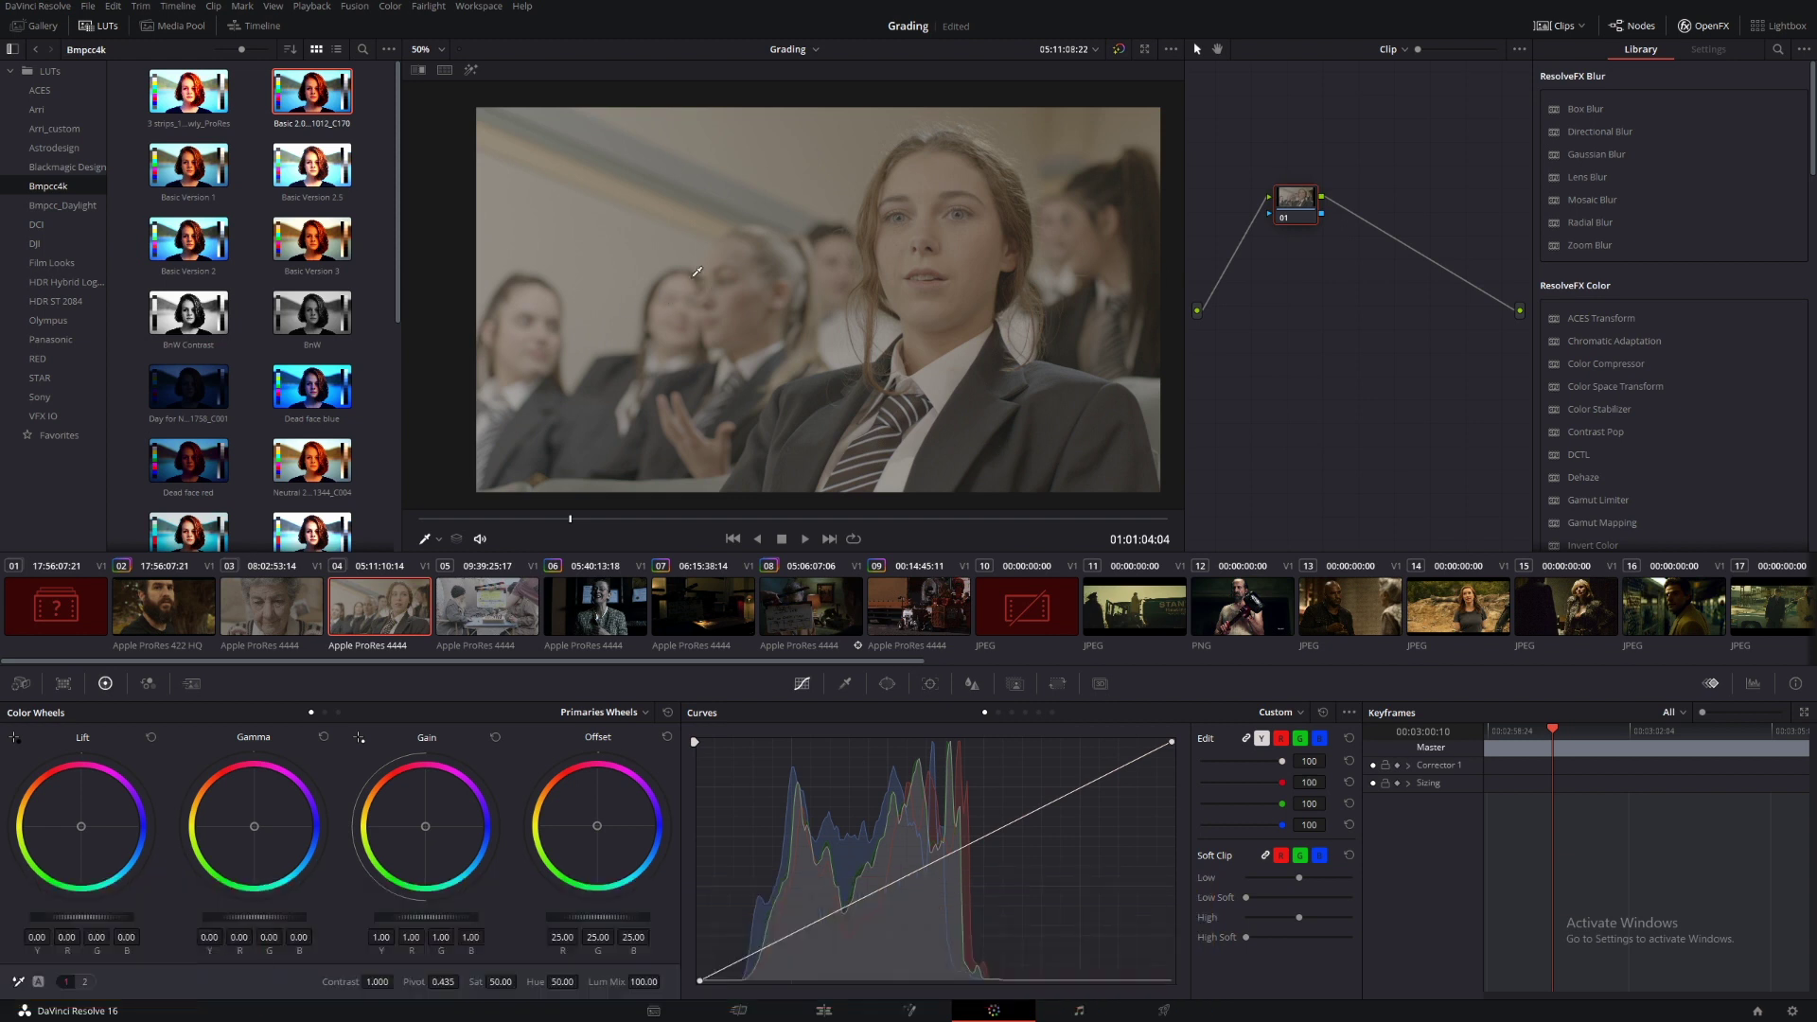
pyautogui.doubleClick(195, 250)
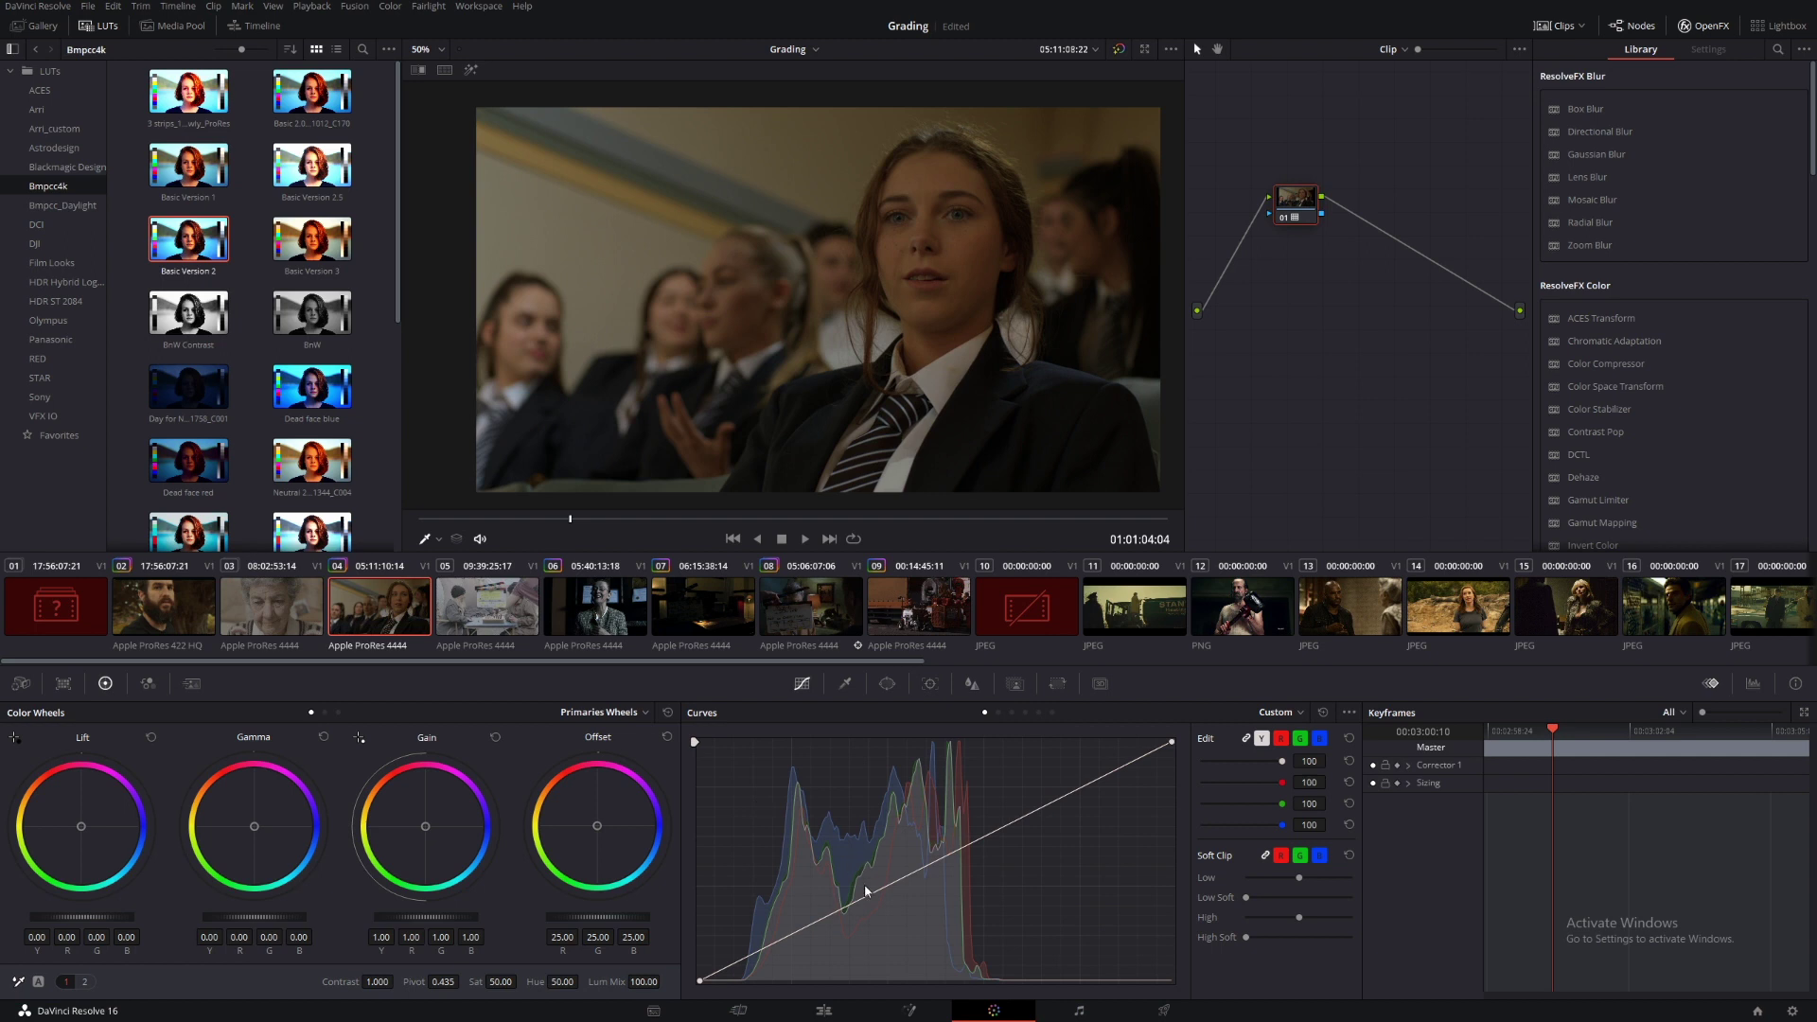
pyautogui.moveTo(864, 891); pyautogui.dragTo(858, 876)
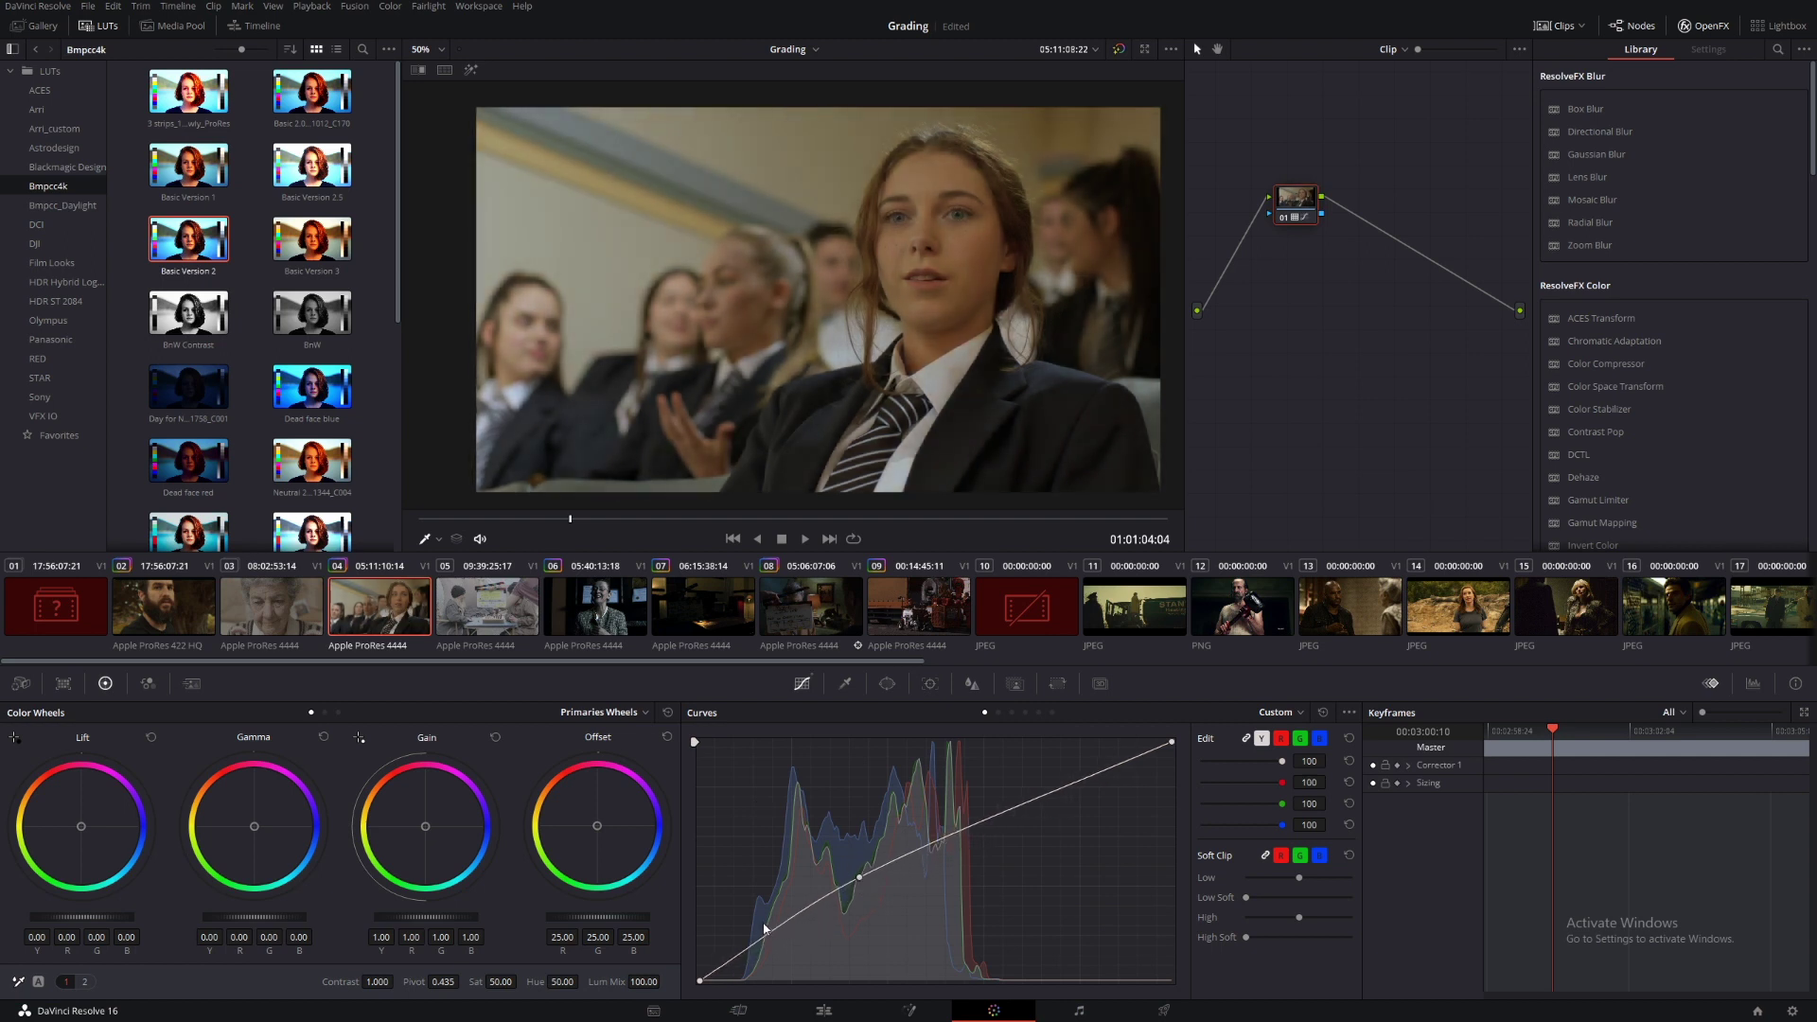
pyautogui.moveTo(764, 939); pyautogui.dragTo(755, 932)
pyautogui.moveTo(996, 817); pyautogui.dragTo(993, 805)
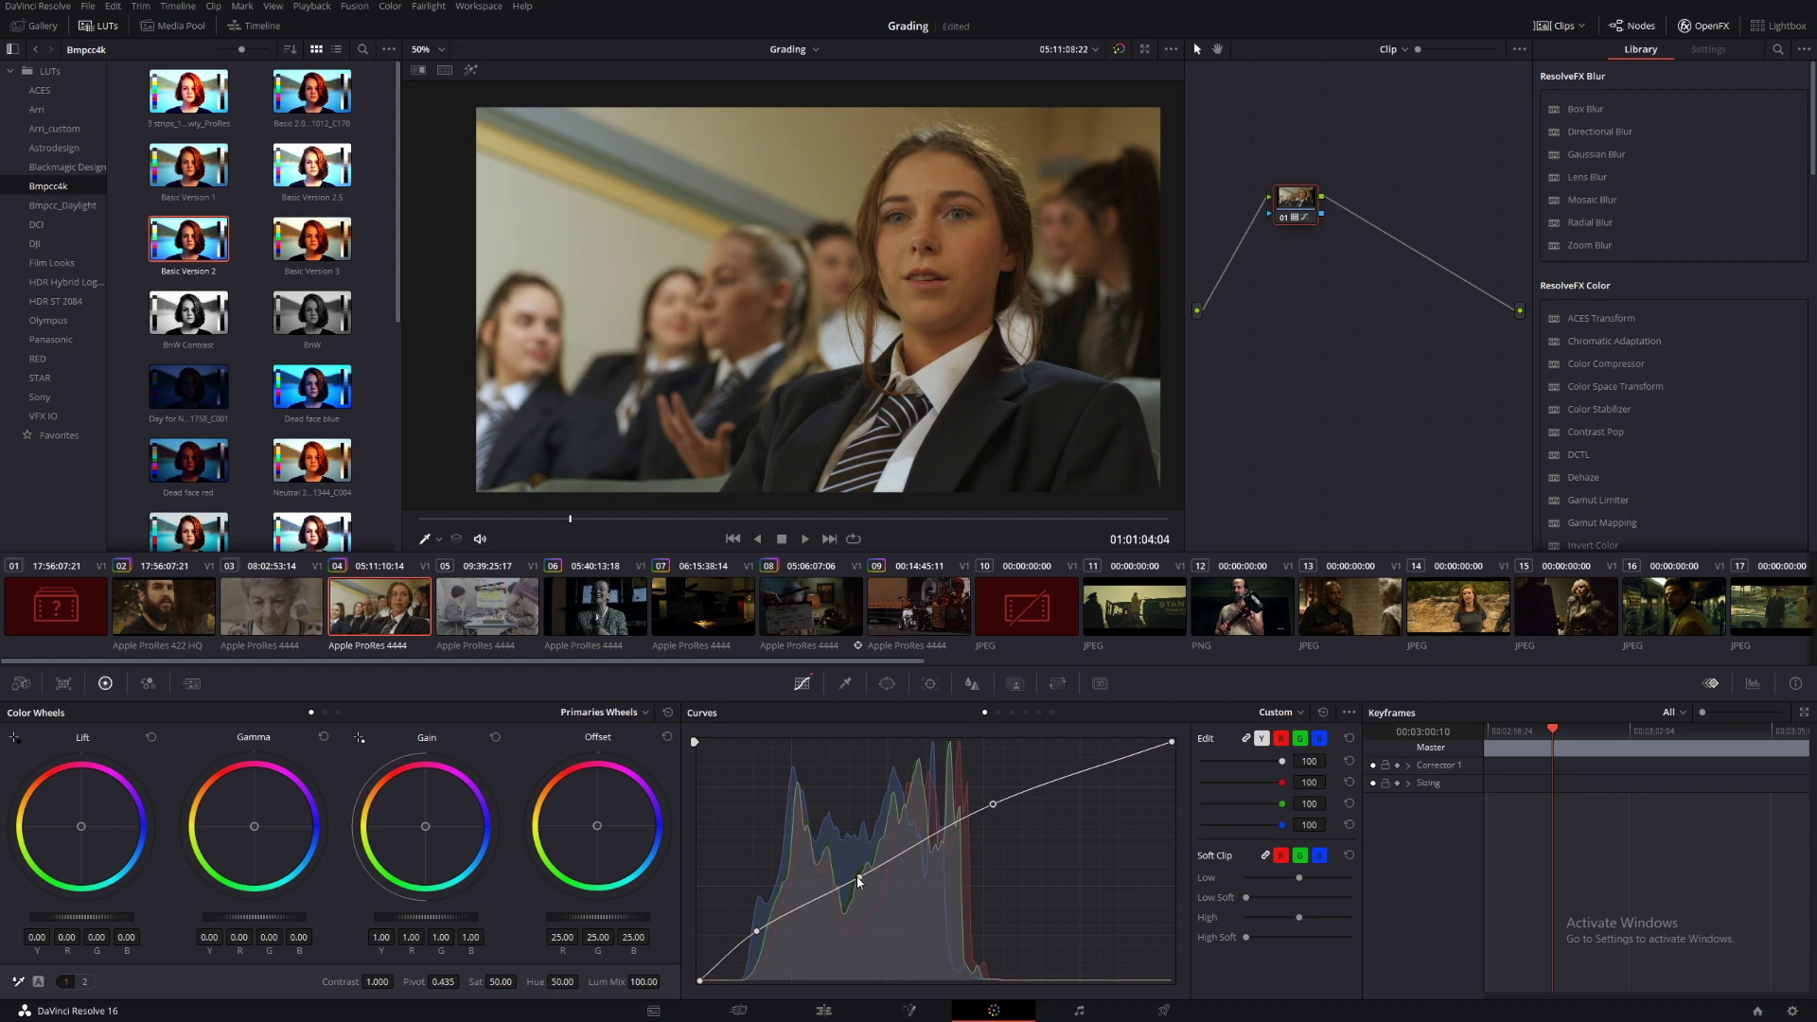
pyautogui.moveTo(860, 882); pyautogui.dragTo(859, 877)
# Lower saturation to about 47.8, shift Gain slightly toward blue and preview full-screen
pyautogui.moveTo(508, 981); pyautogui.dragTo(486, 980)
pyautogui.moveTo(426, 826); pyautogui.dragTo(428, 826)
pyautogui.hotkey('ctrl', 'f')
pyautogui.hotkey('ctrl', 'f')
# Rename the clip's first remote version to Warm and check the version list
pyautogui.rightClick(384, 611)
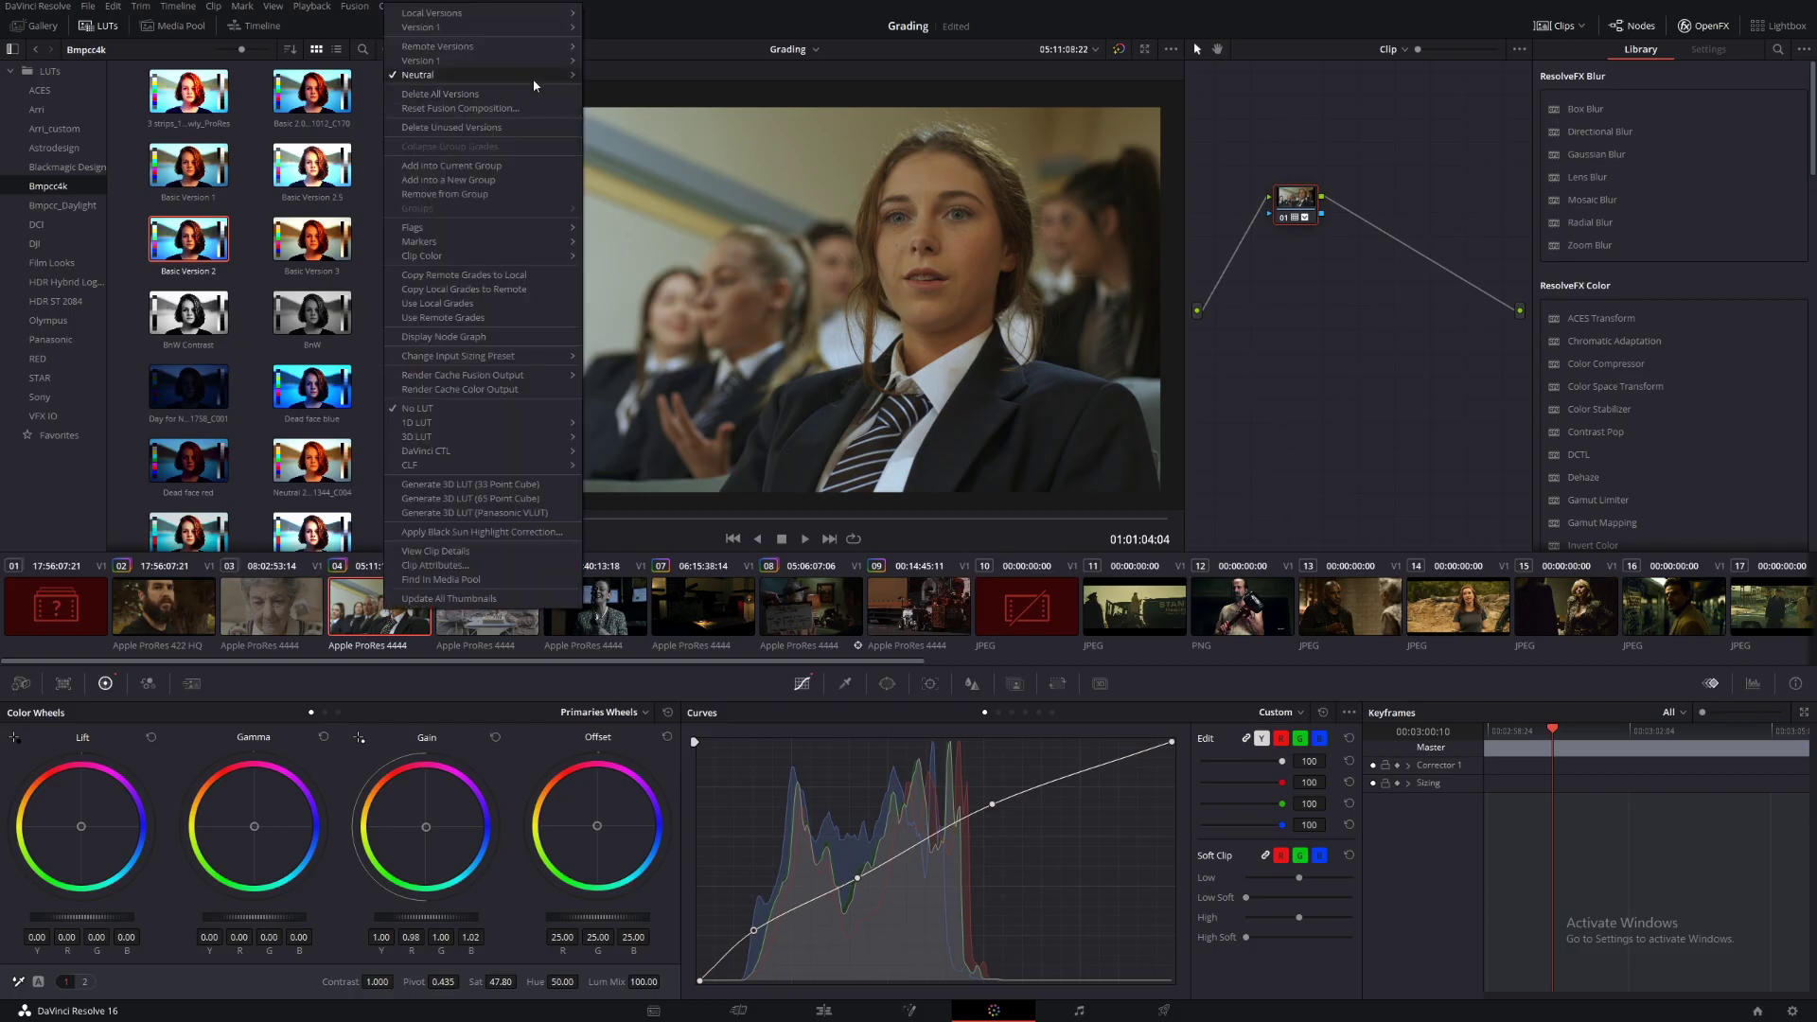
pyautogui.click(648, 68)
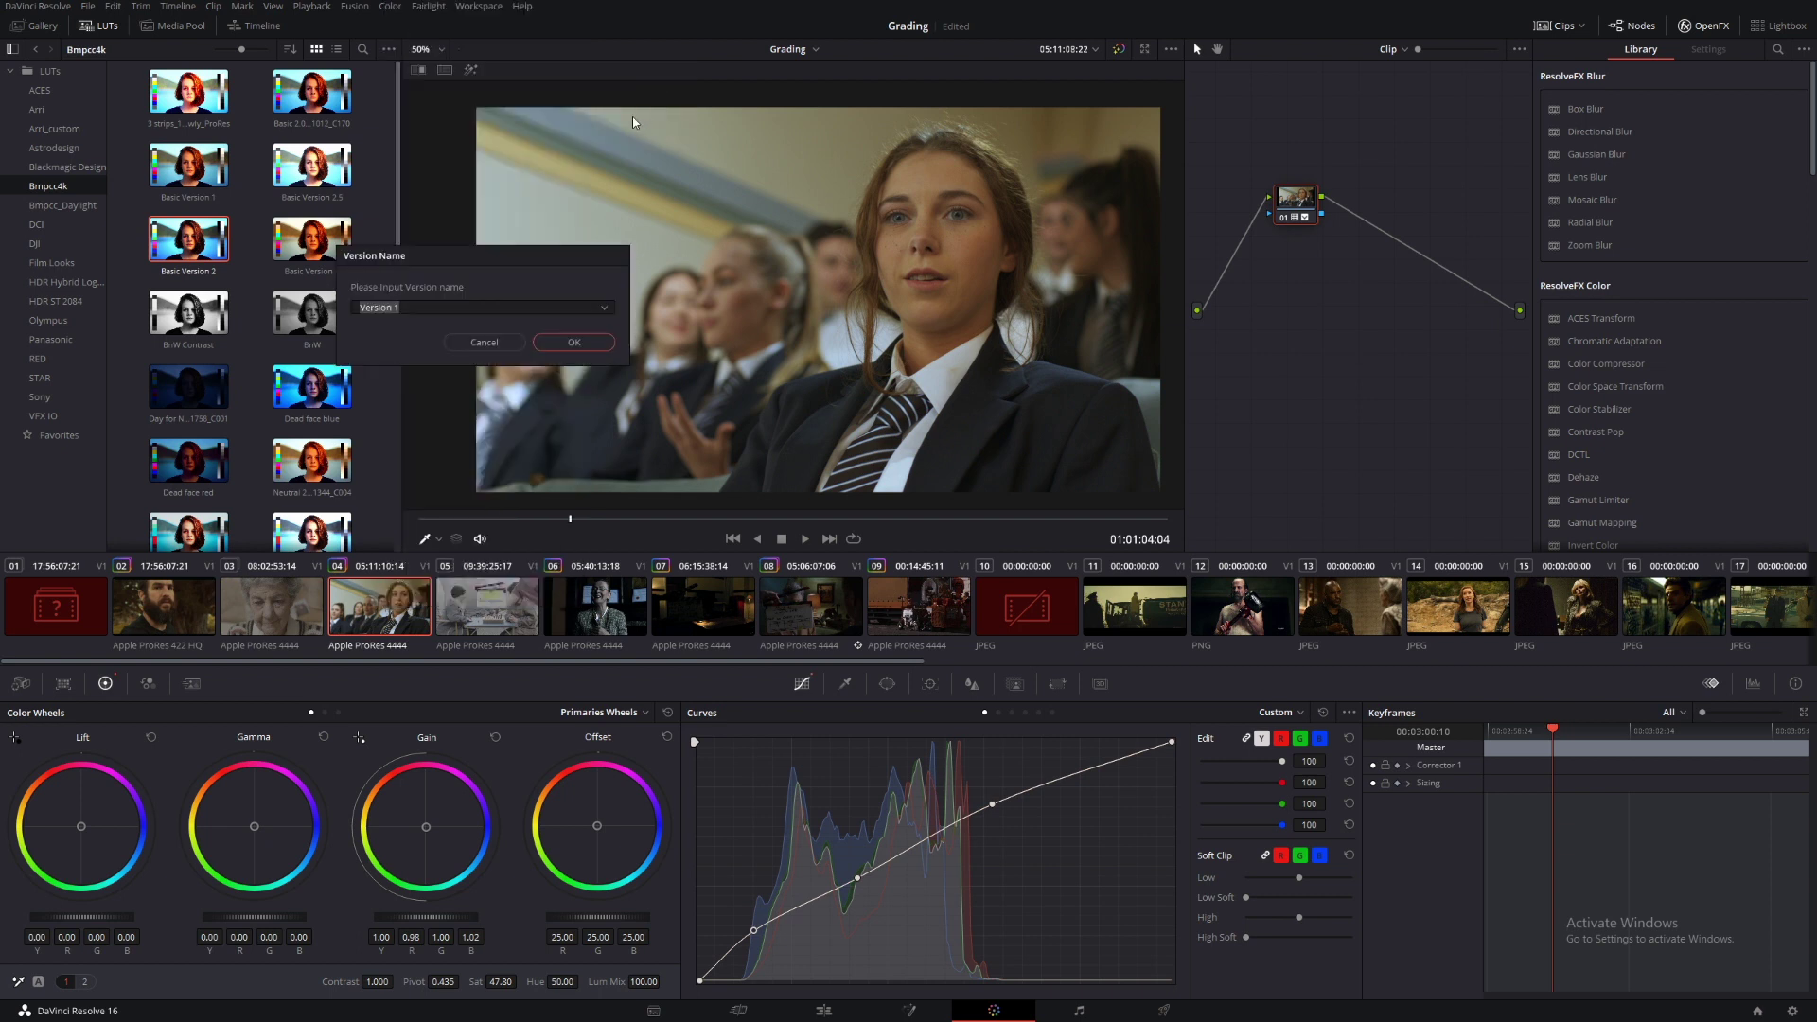
pyautogui.write('Warm')
pyautogui.click(604, 341)
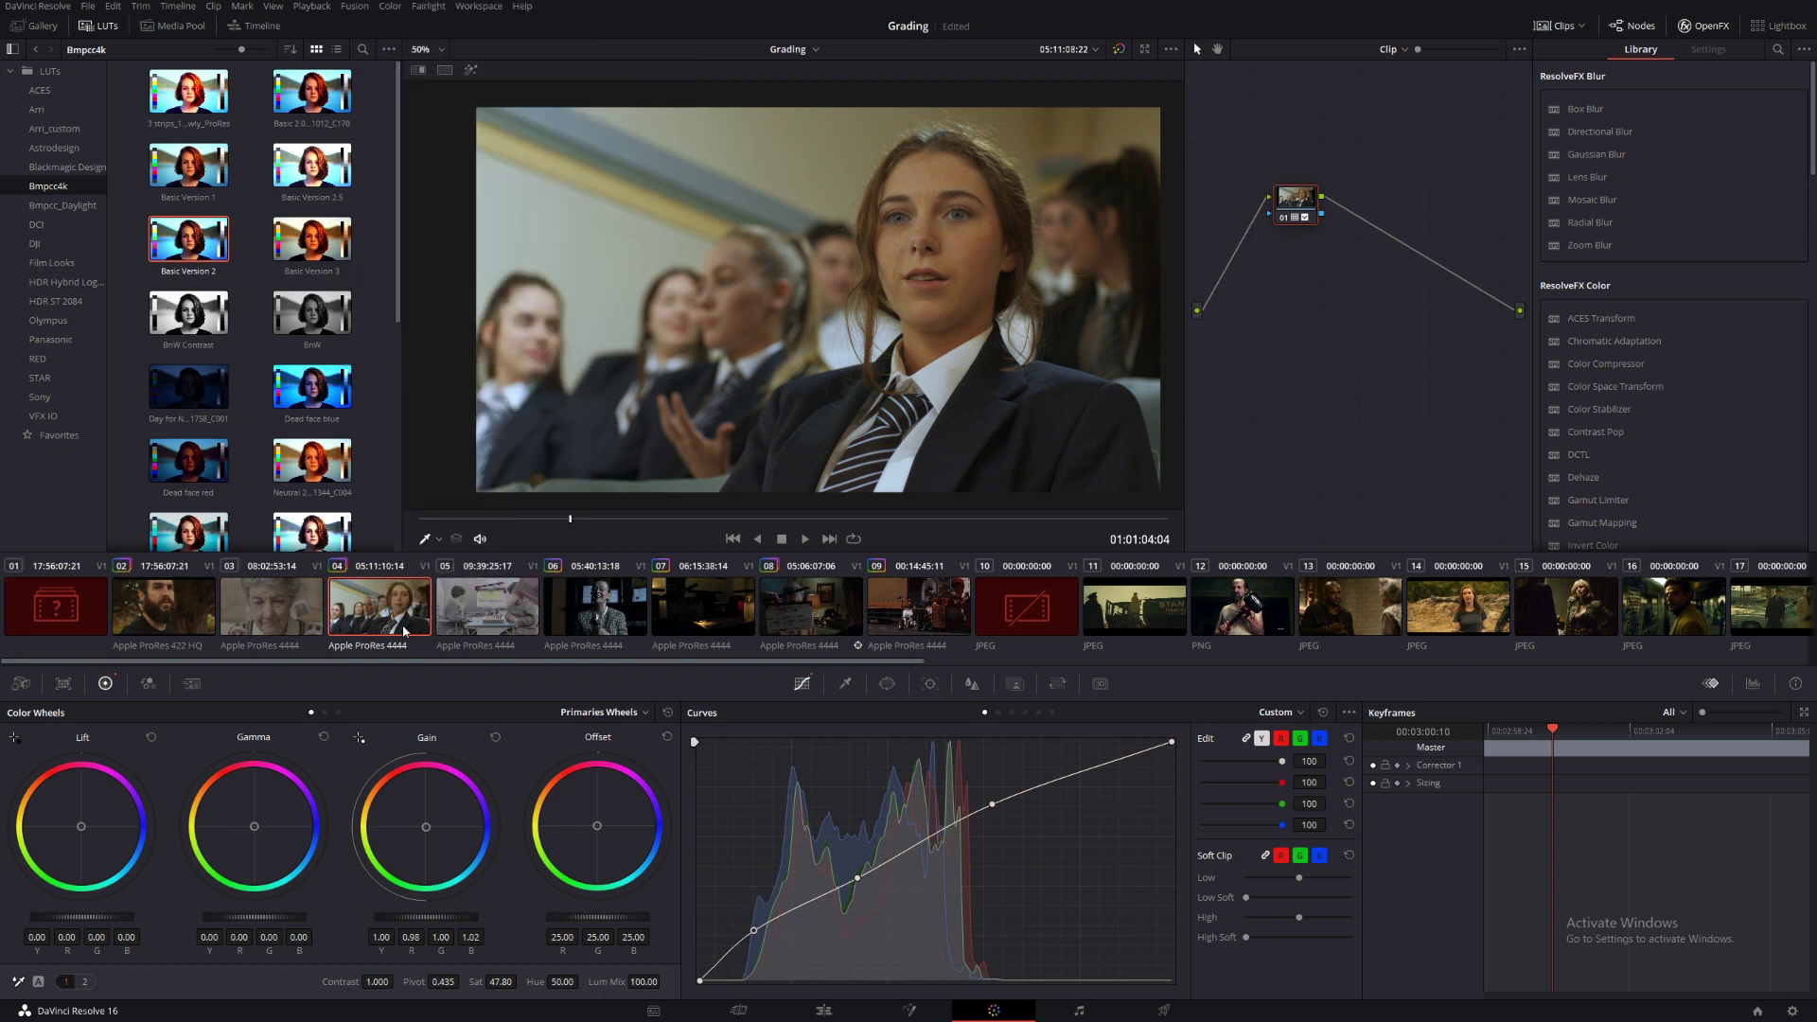
pyautogui.rightClick(405, 632)
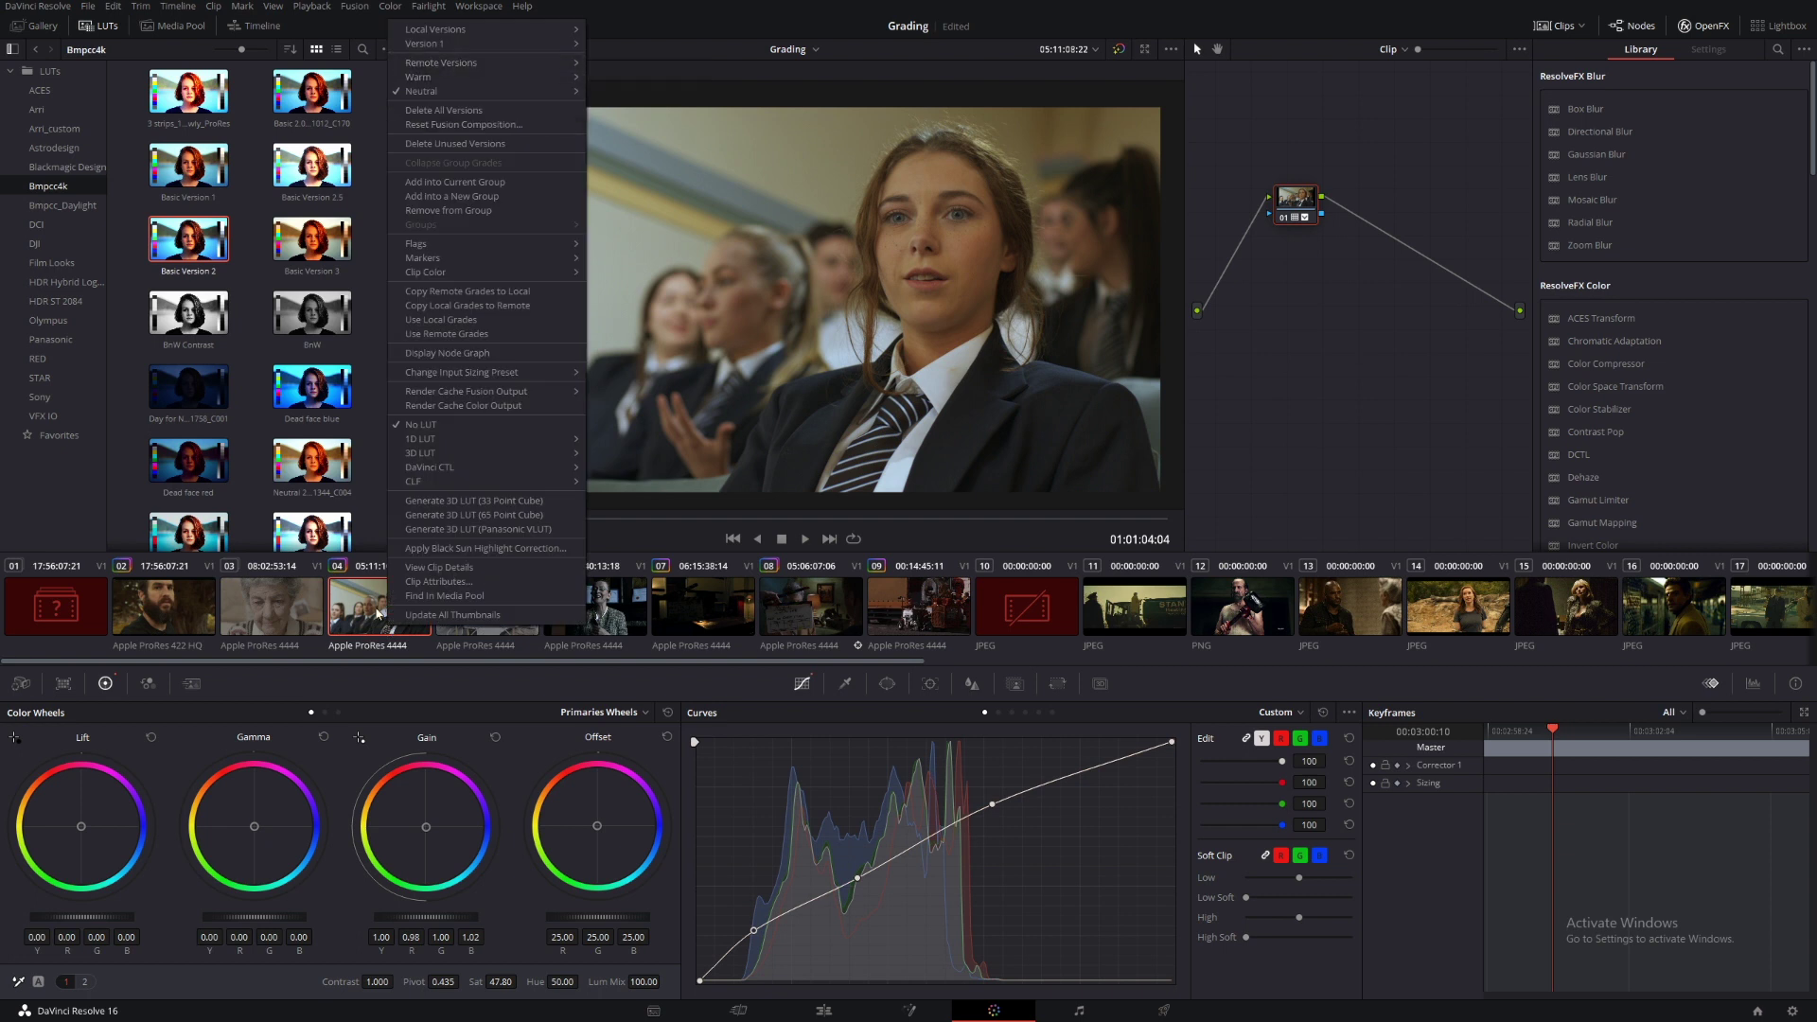
pyautogui.click(370, 610)
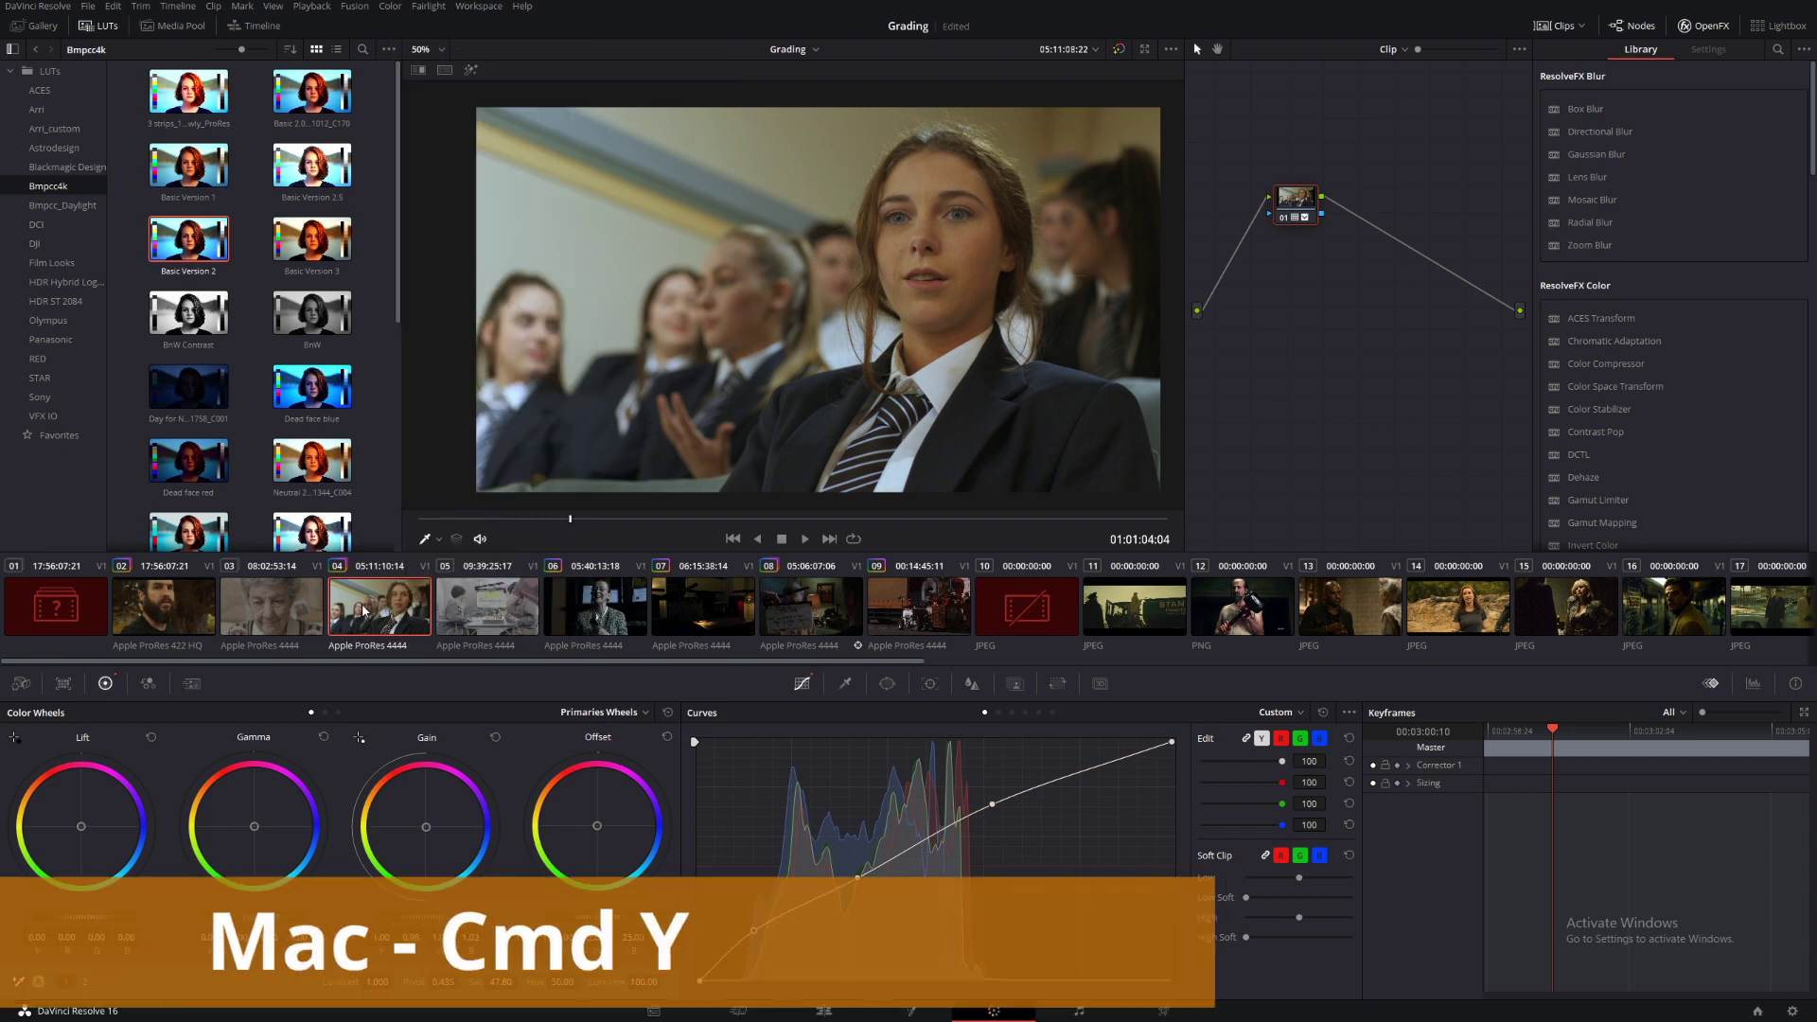
# Add a new grading version and rename Version 3 to Vintaghe
pyautogui.hotkey('ctrl', 'y')
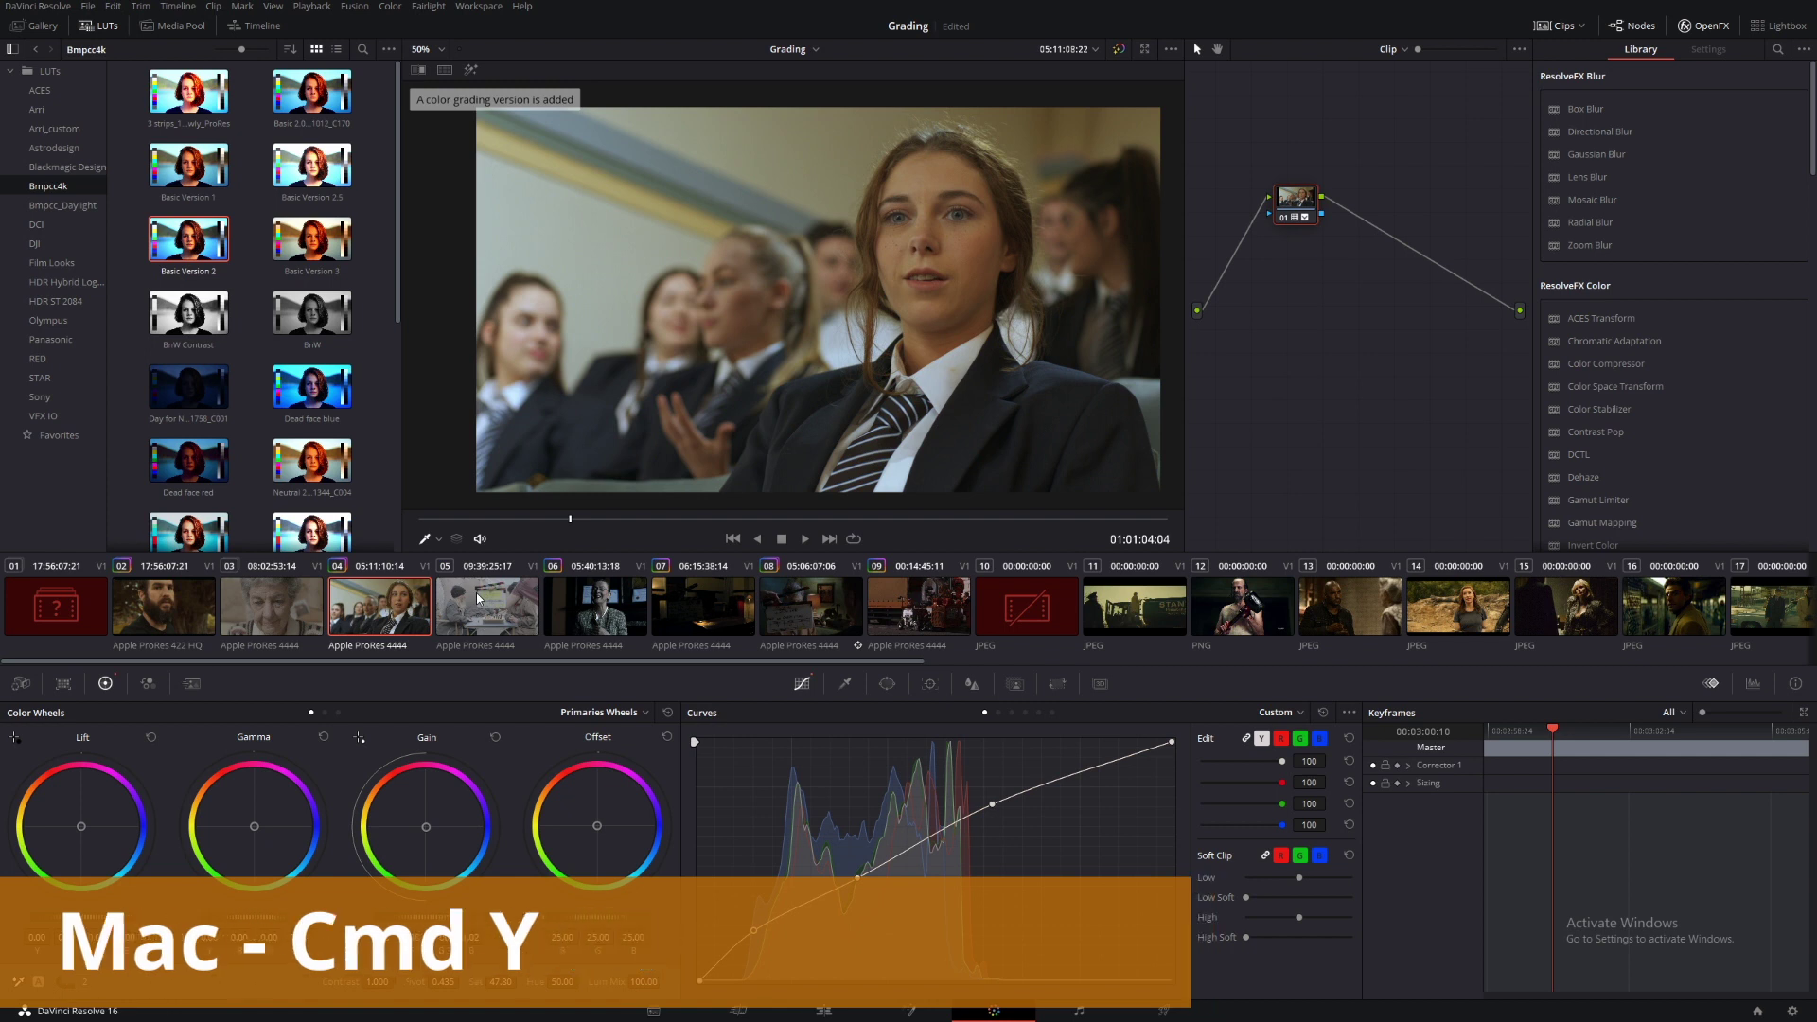
pyautogui.rightClick(387, 627)
pyautogui.moveTo(455, 87)
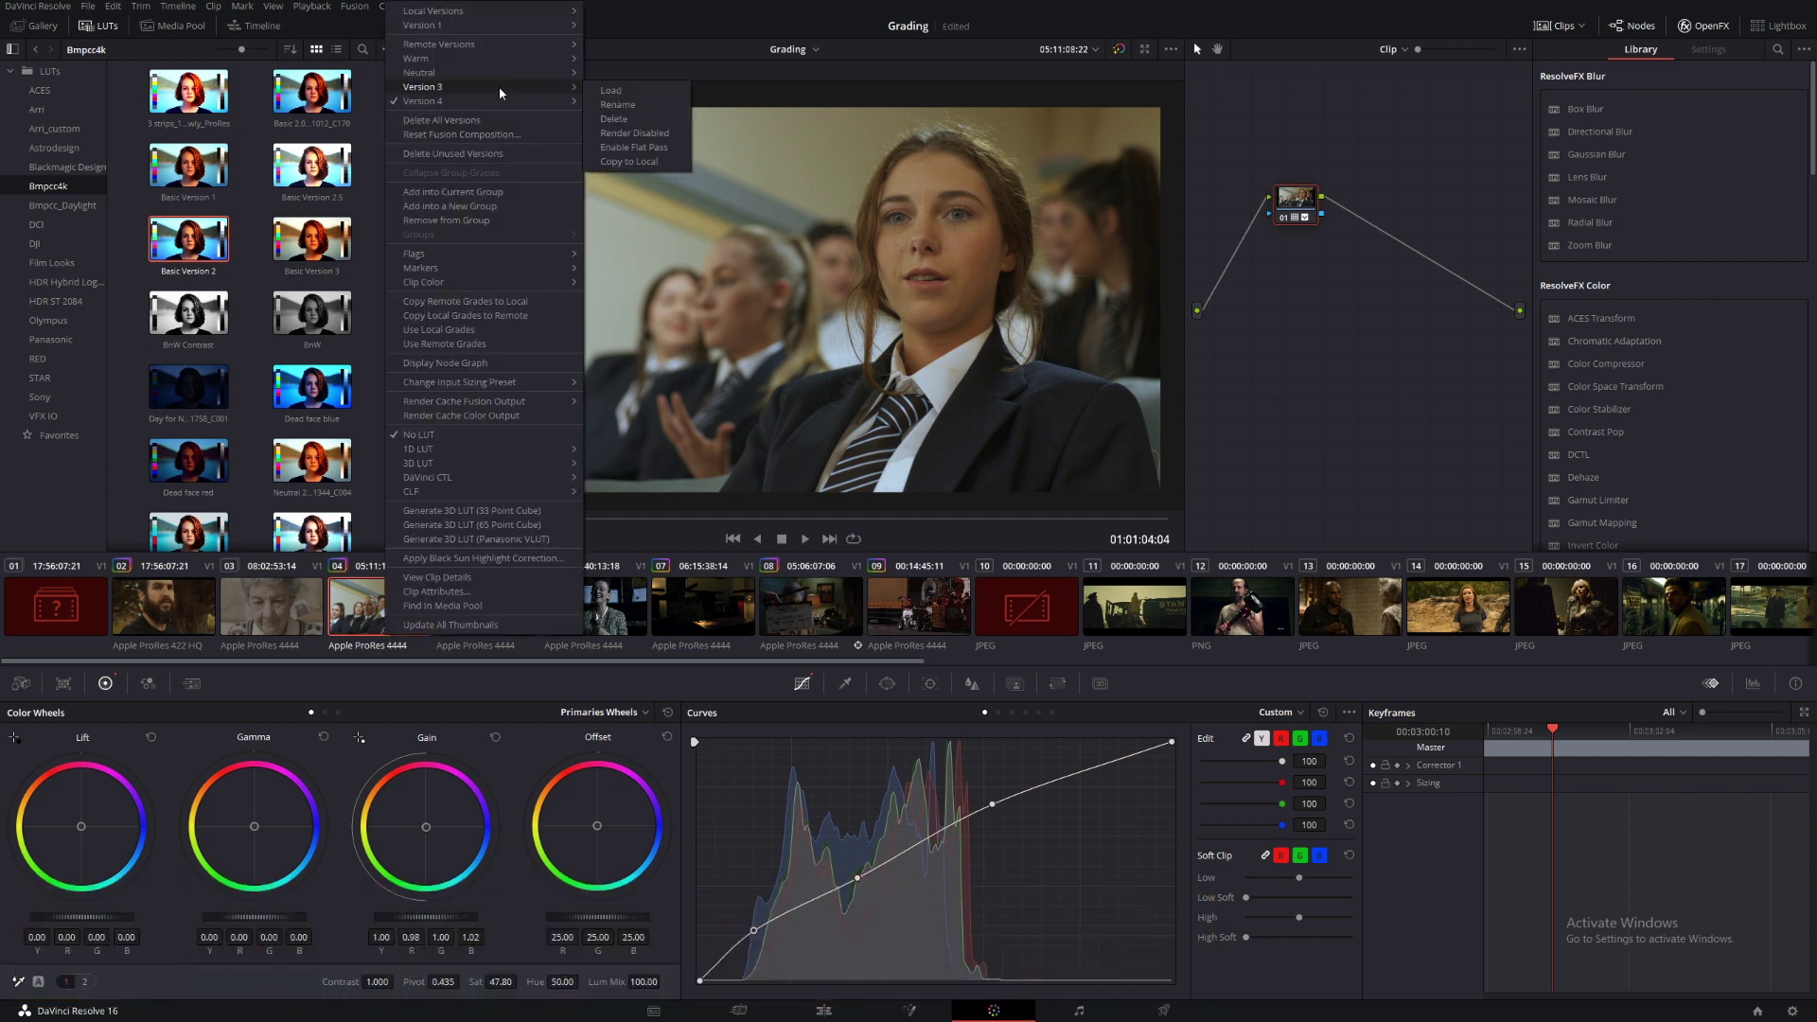
pyautogui.click(621, 106)
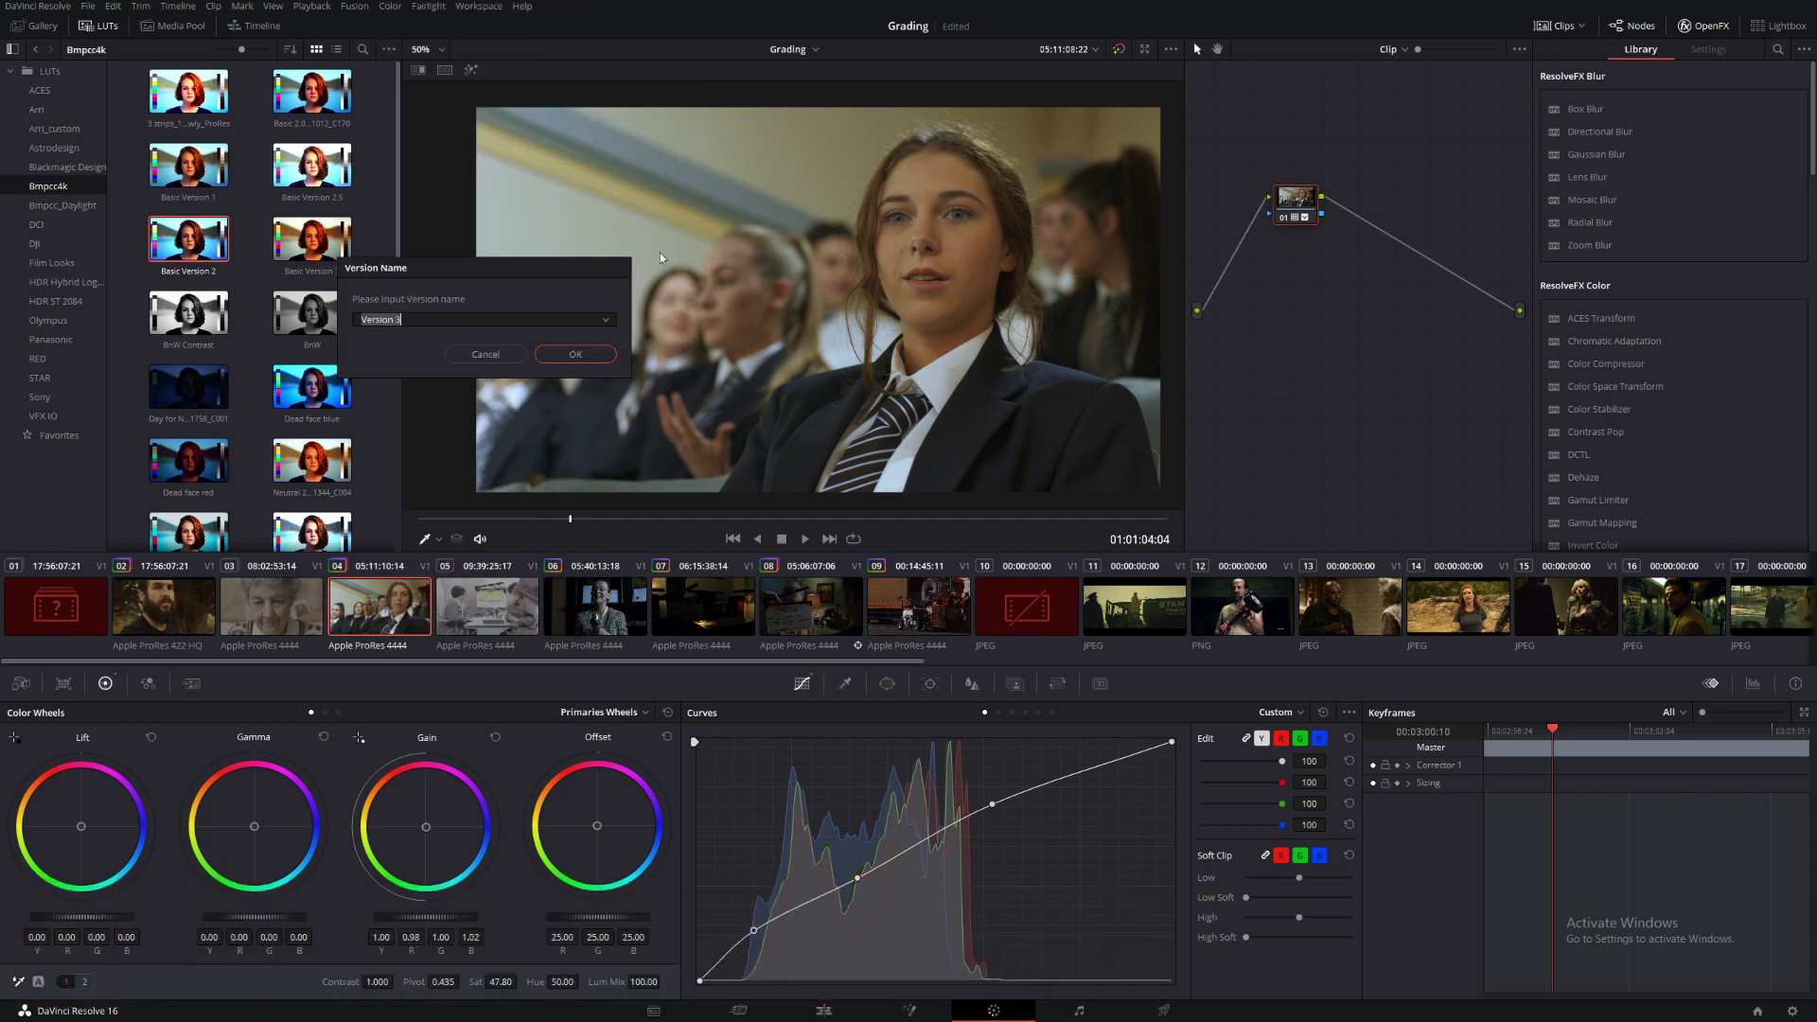
pyautogui.write('Vintage')
pyautogui.press('Return')
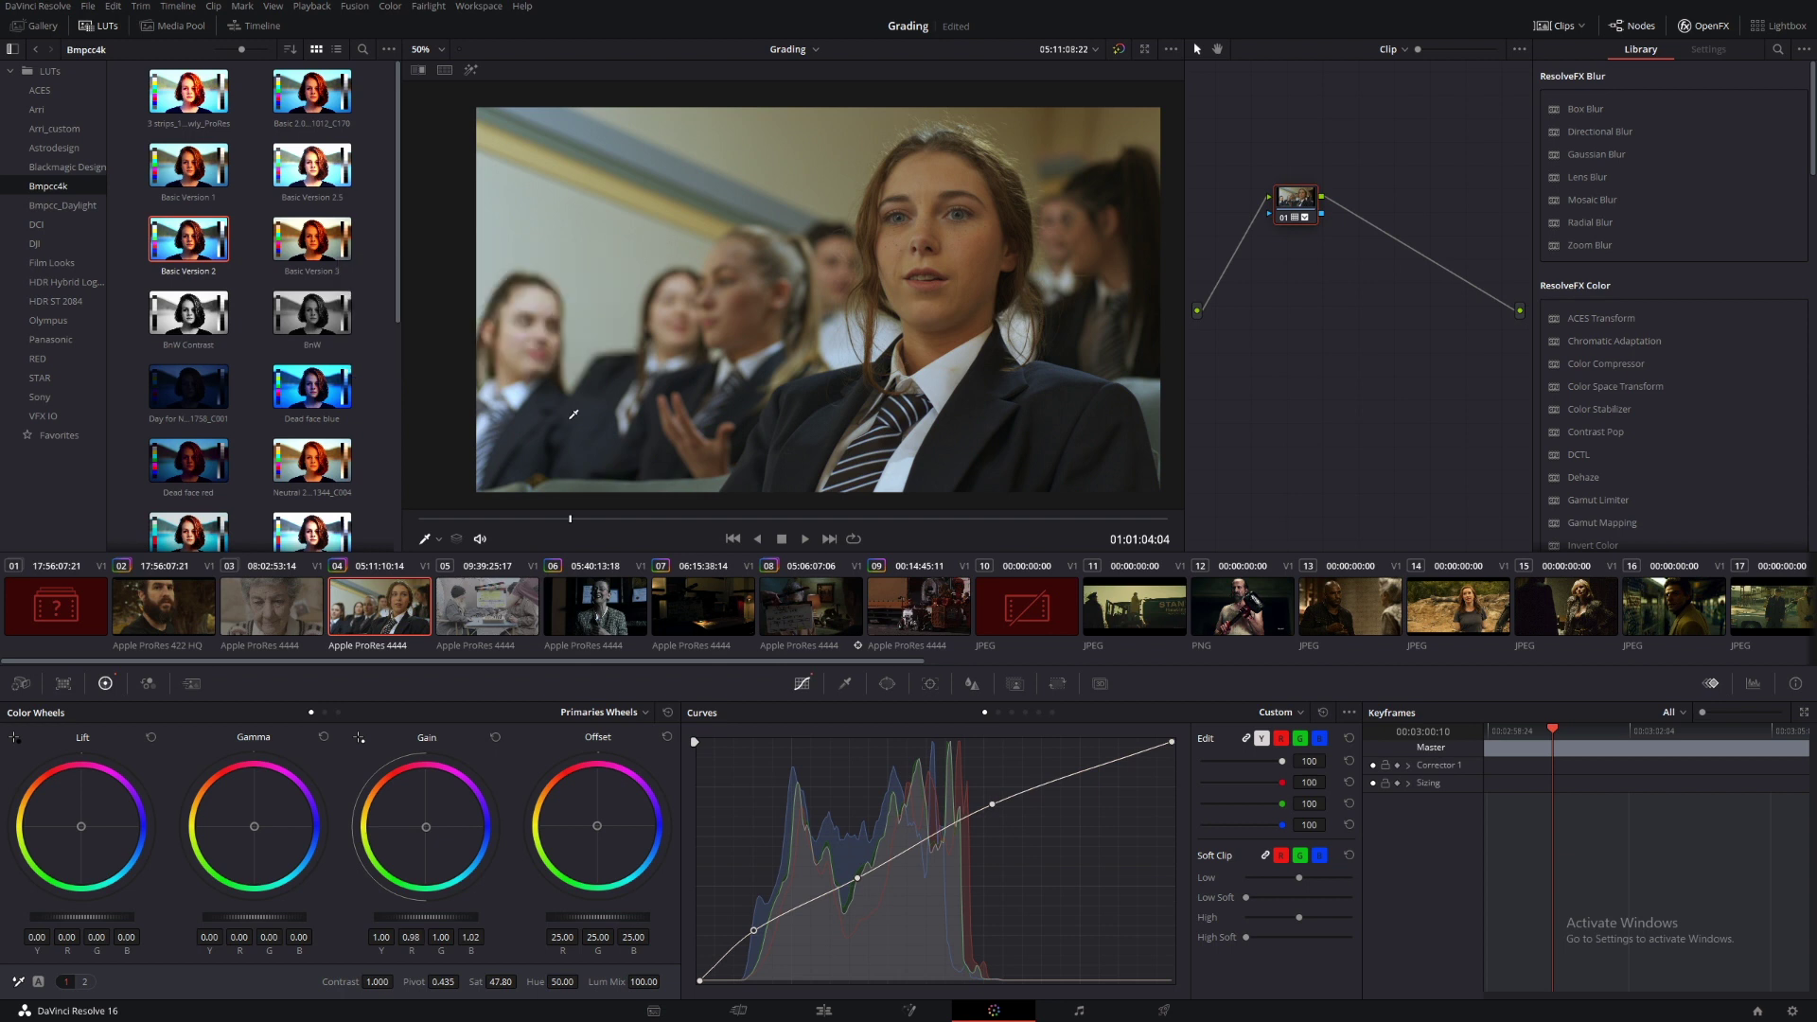
# Load the Vintaghe version, reopen its Rename dialog and close it unchanged
pyautogui.rightClick(397, 640)
pyautogui.moveTo(470, 87)
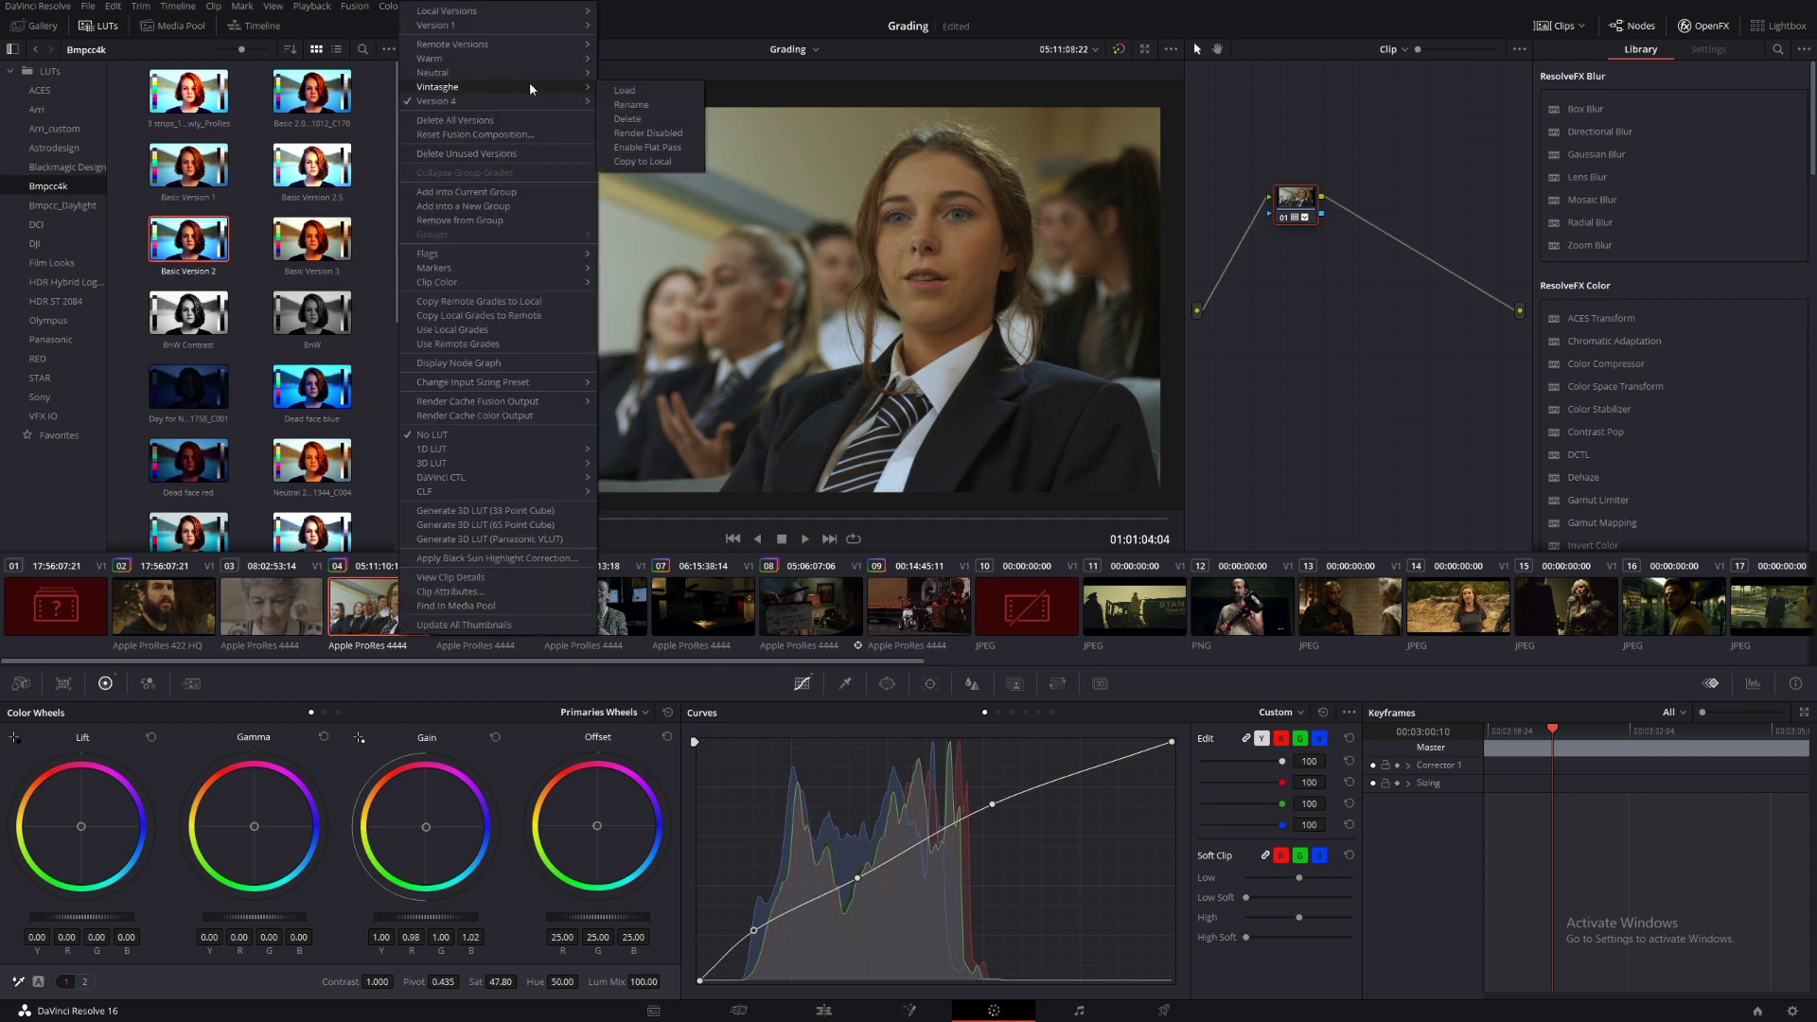
pyautogui.click(689, 95)
pyautogui.rightClick(401, 550)
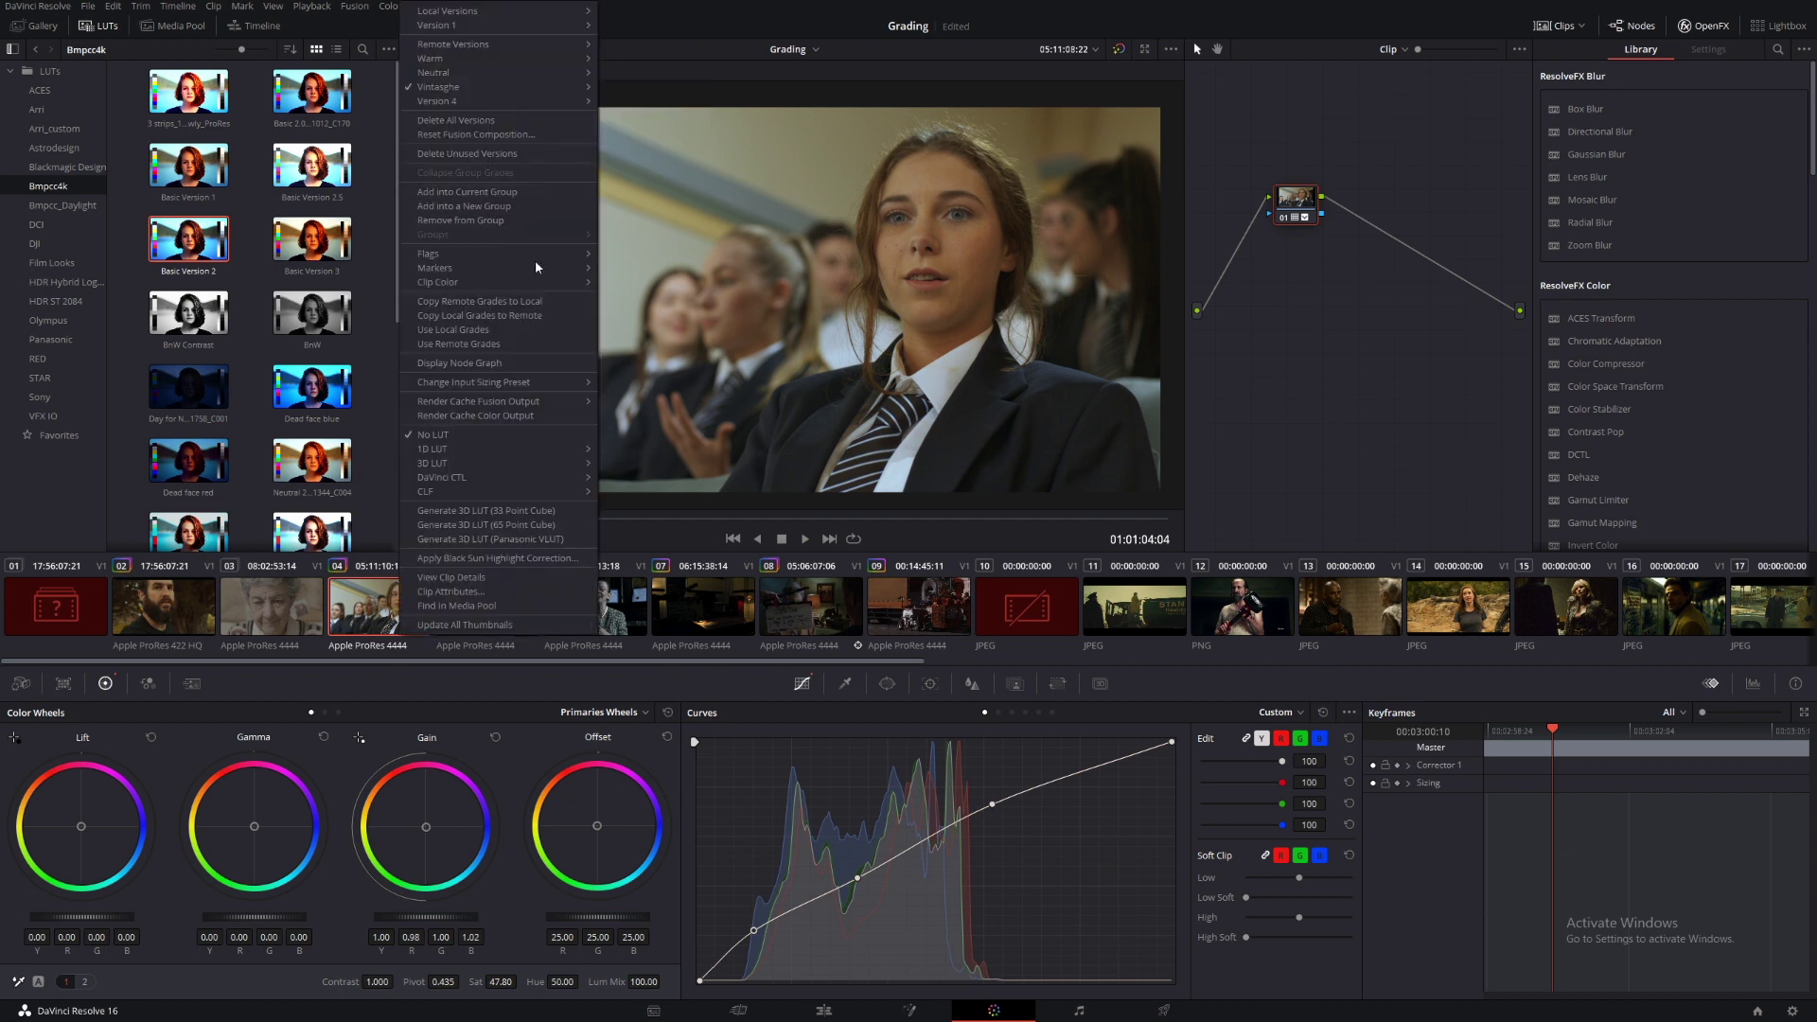
pyautogui.click(636, 104)
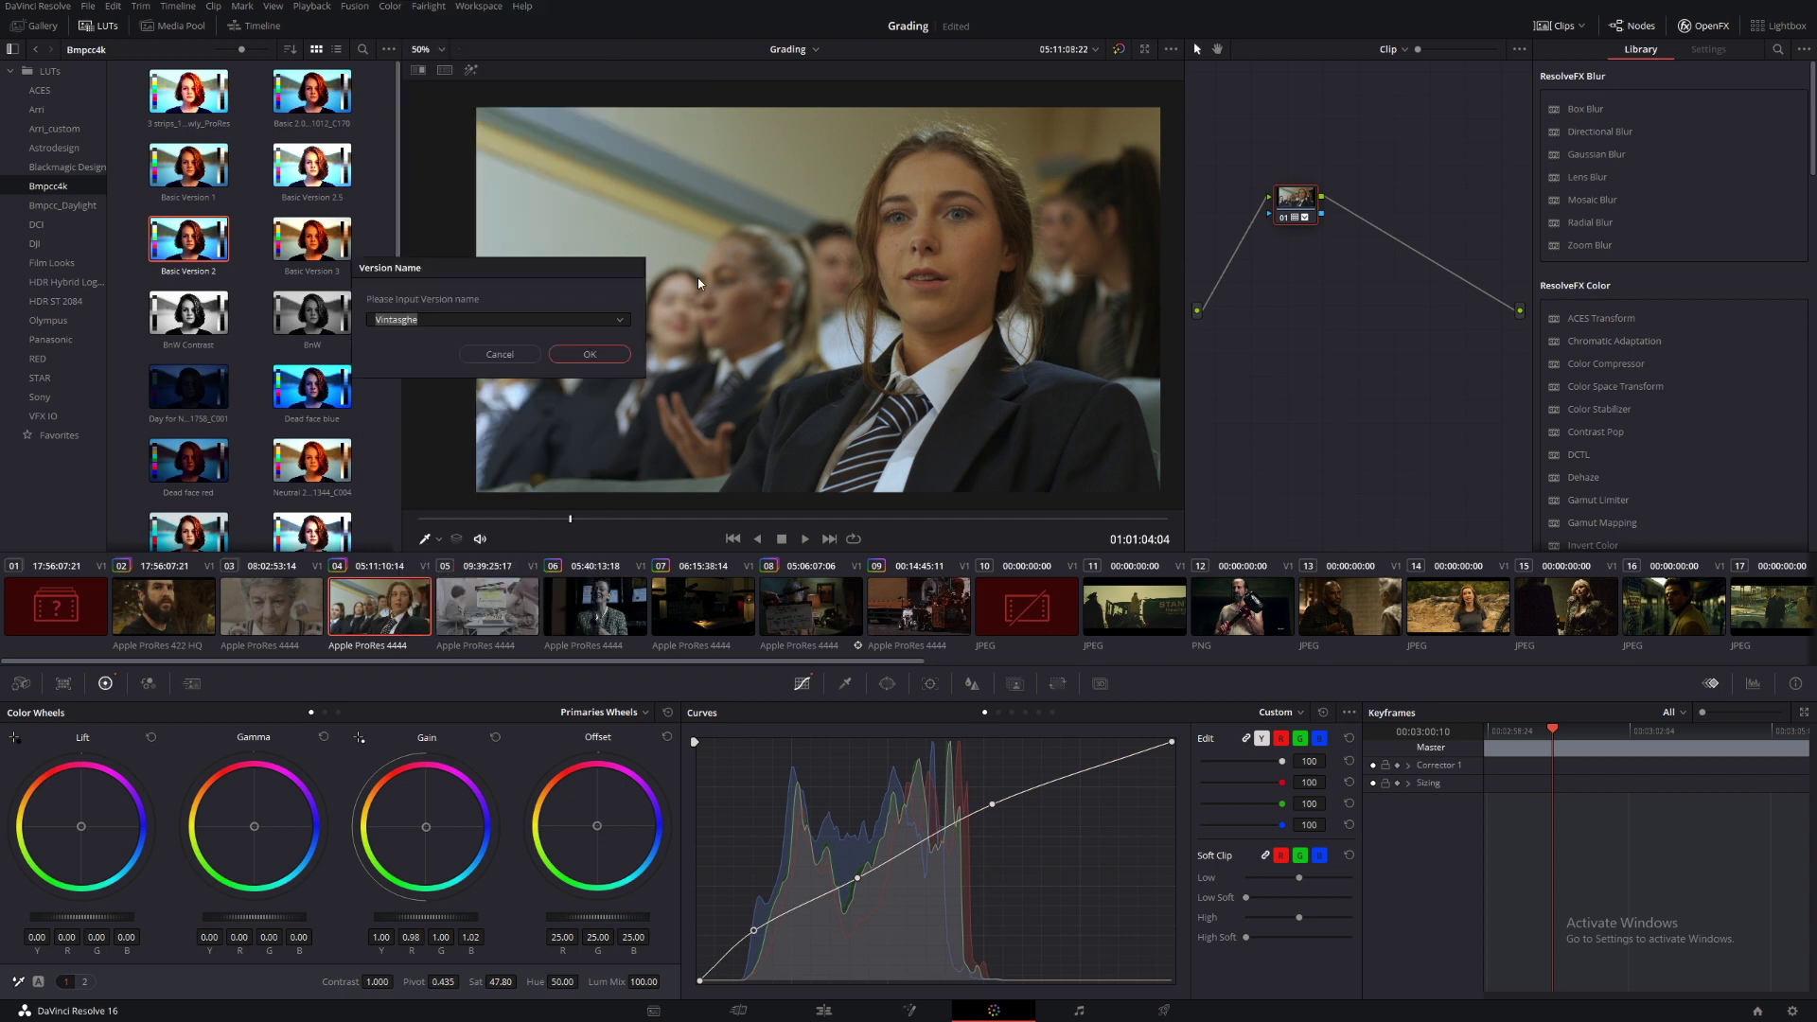
pyautogui.write('wa')
pyautogui.write('atever')
pyautogui.click(591, 356)
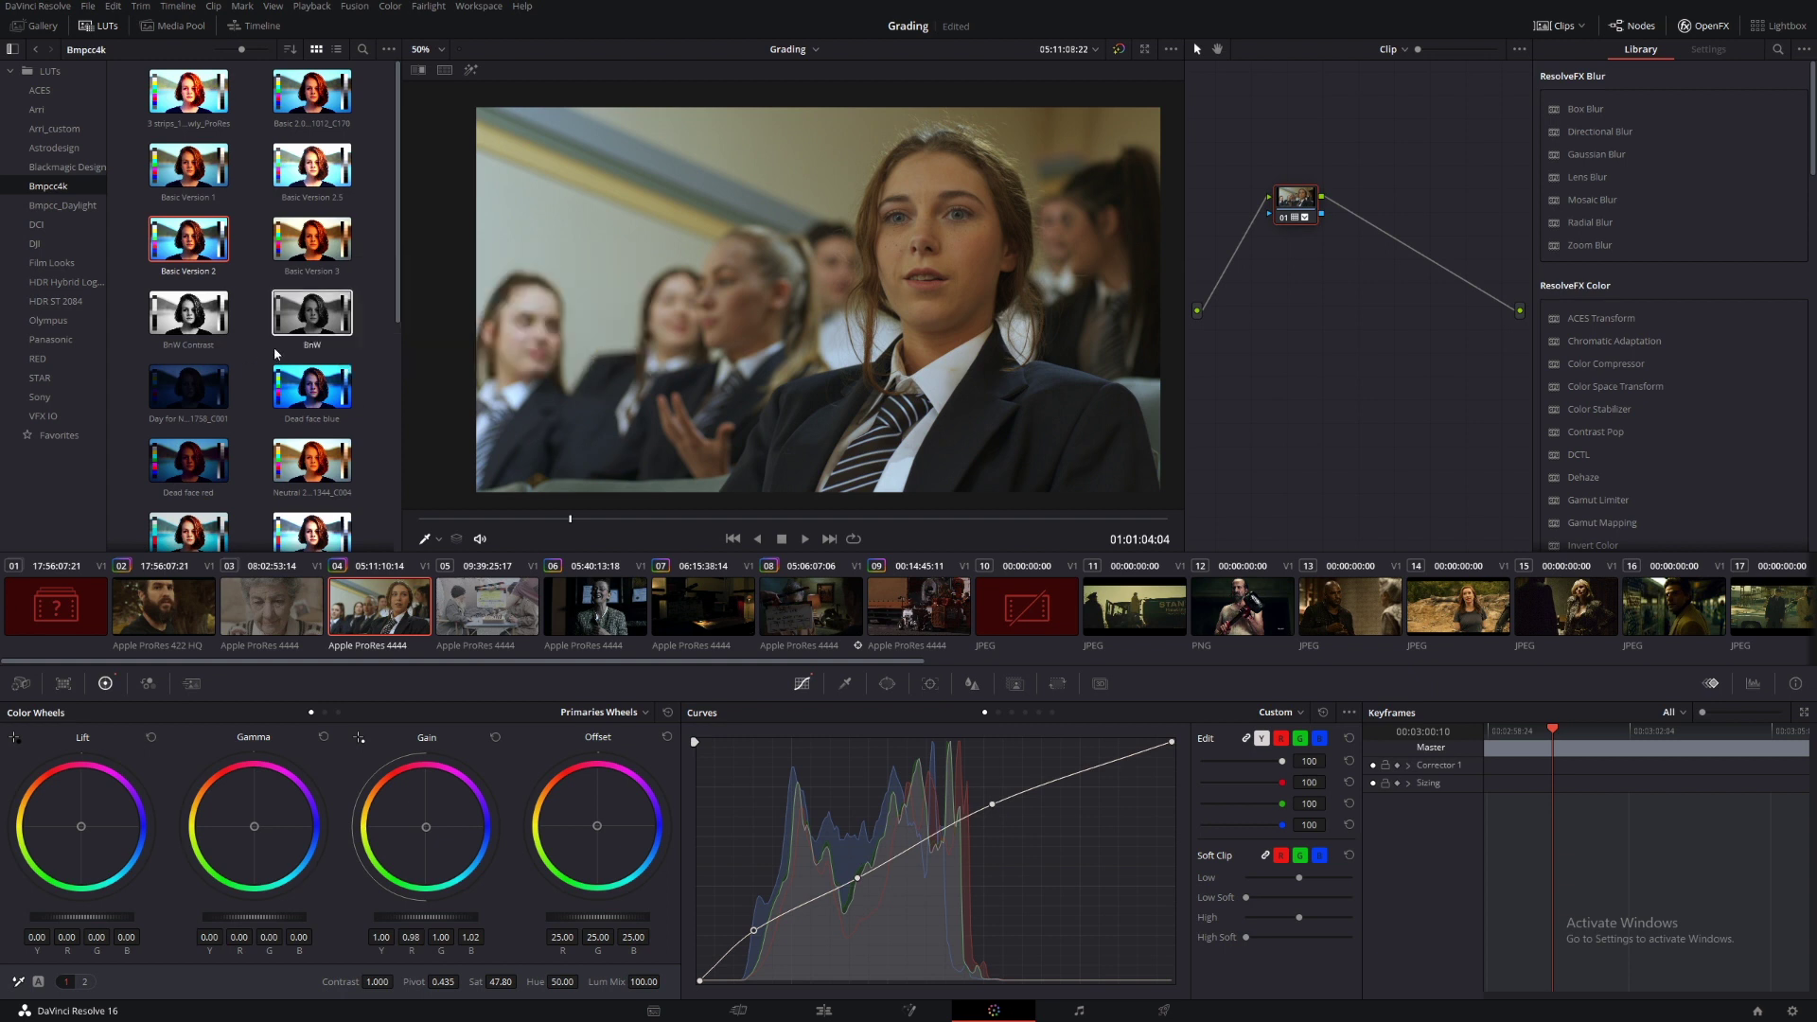
# Reset the grade, apply the RGB Bleach Bypass LUT and a two-point curve darkening shadows
pyautogui.hotkey('ctrl', 'Home')
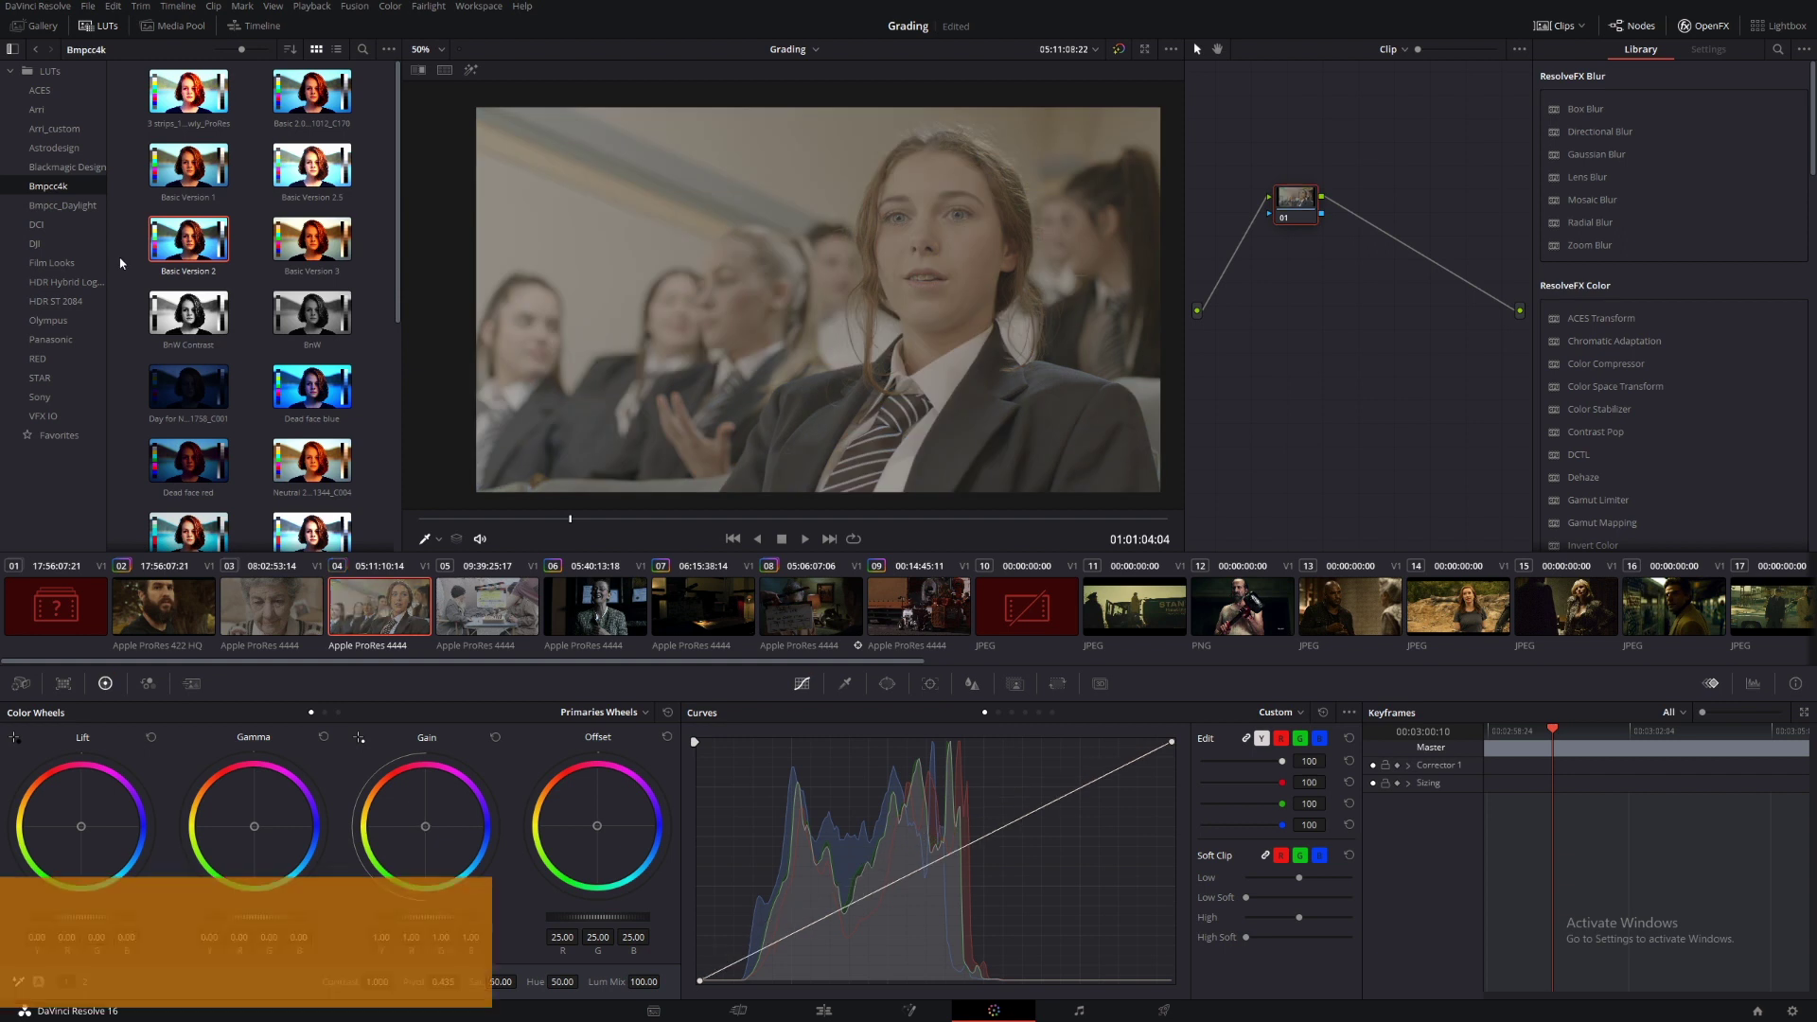
pyautogui.scroll(-1, 353, 399)
pyautogui.scroll(-5, 365, 428)
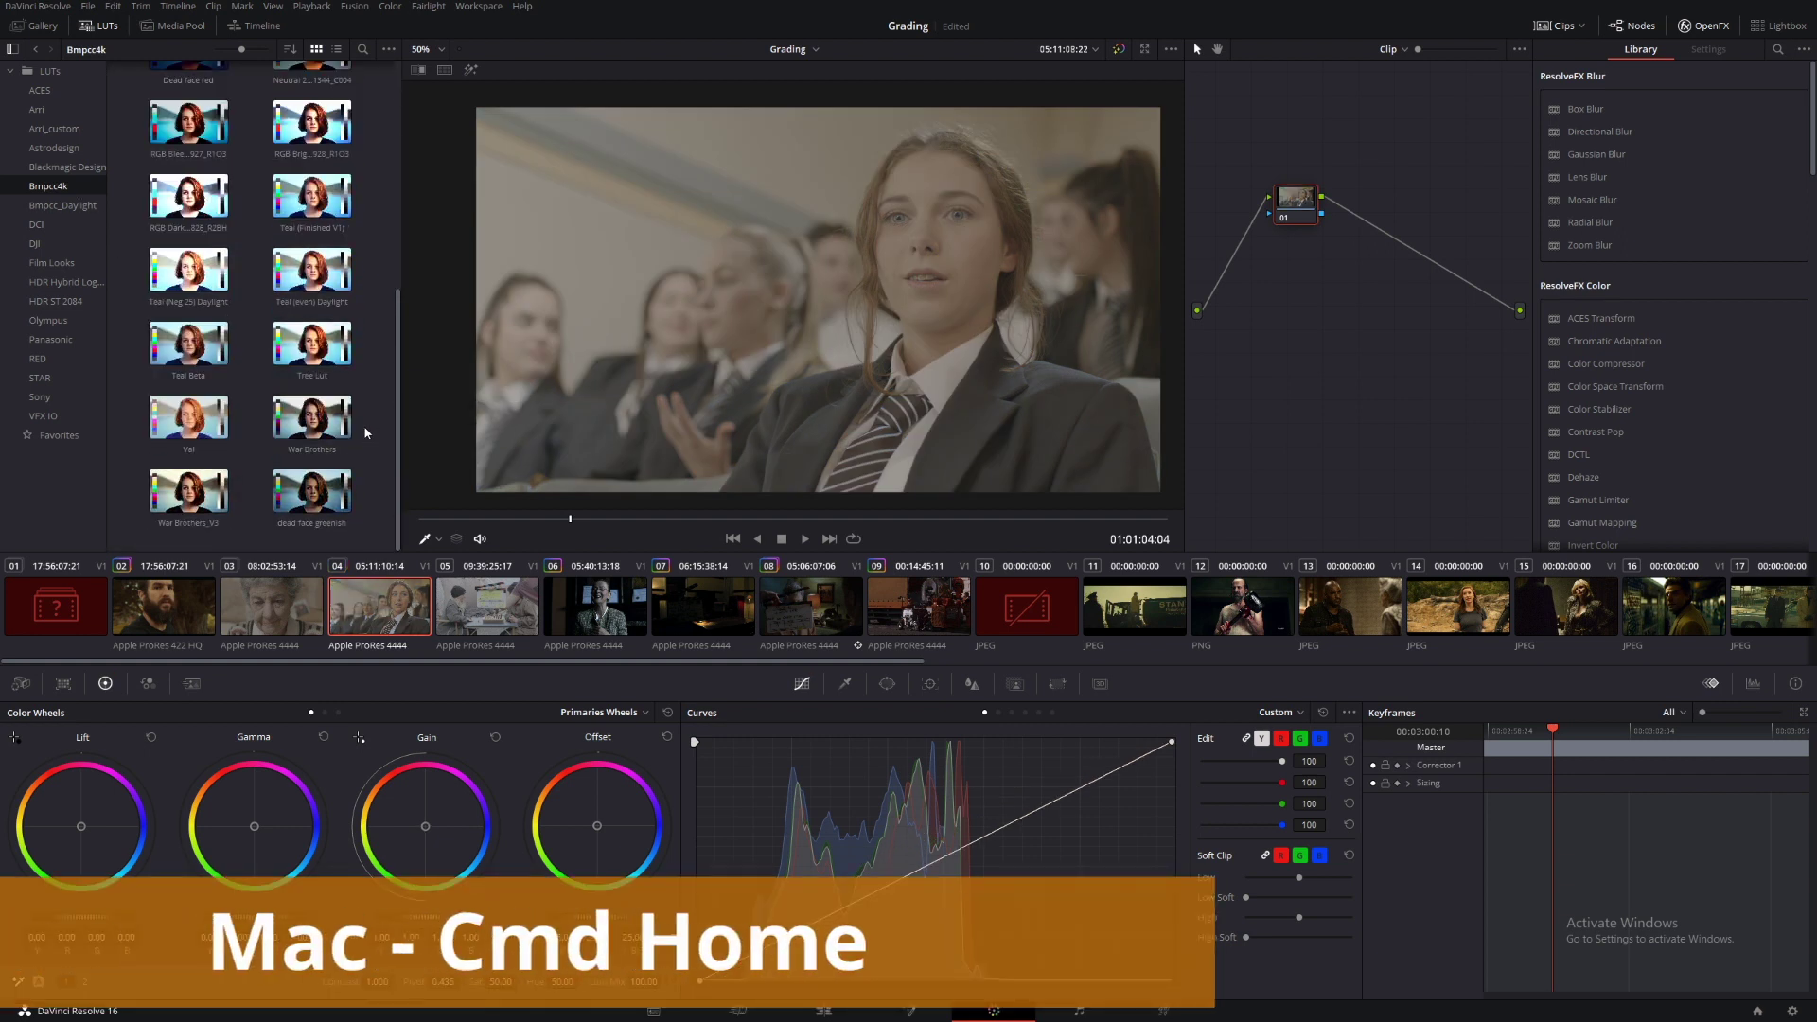
pyautogui.scroll(1, 291, 308)
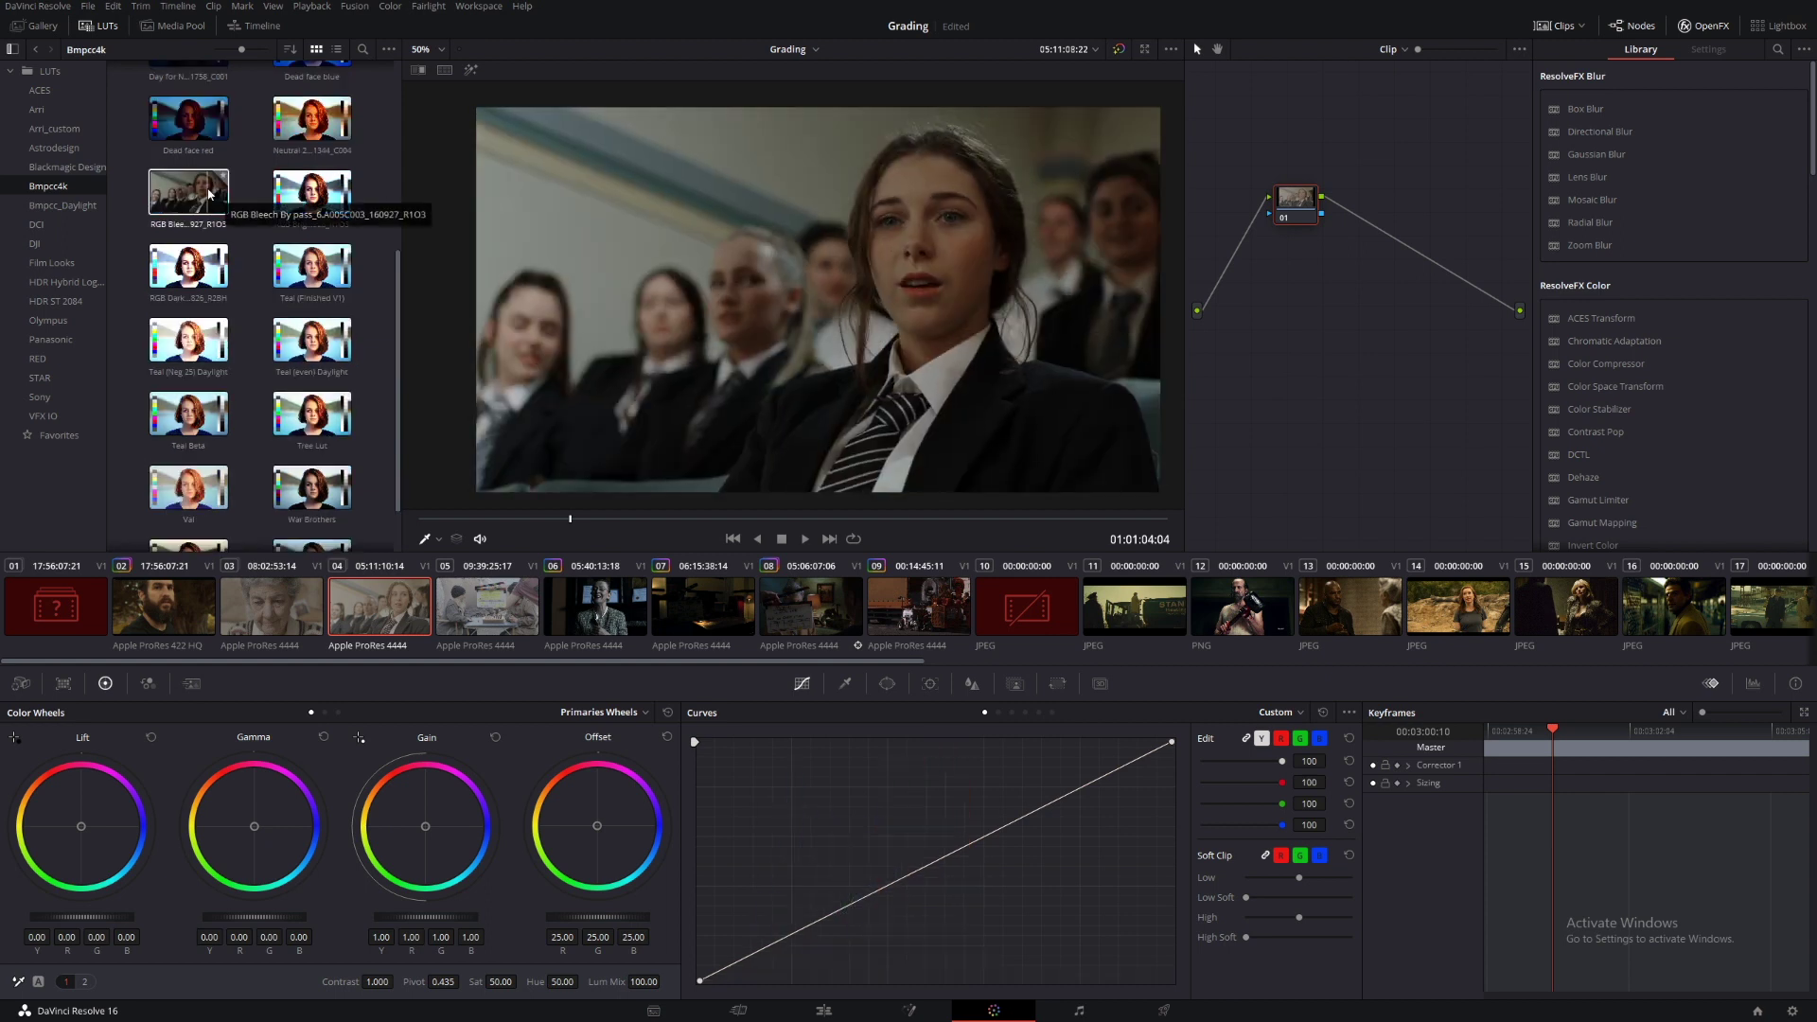
pyautogui.doubleClick(189, 195)
pyautogui.moveTo(914, 872); pyautogui.dragTo(913, 848)
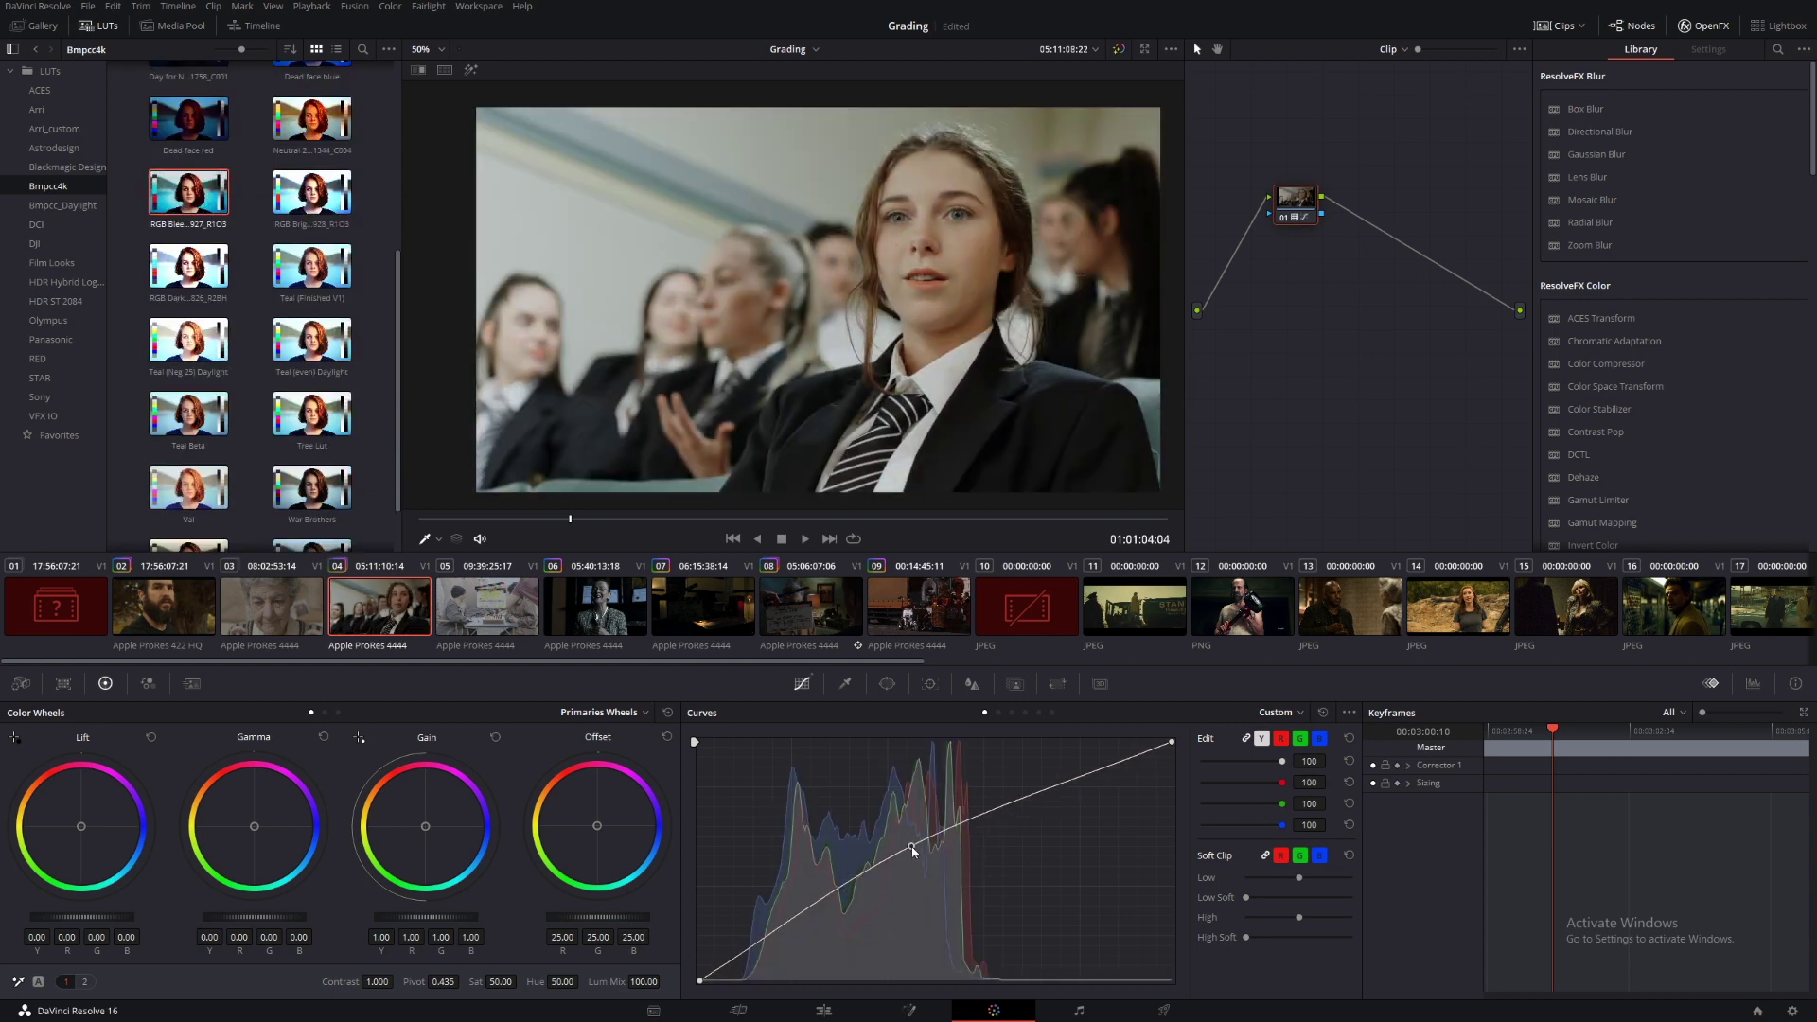
pyautogui.click(1025, 803)
pyautogui.moveTo(1031, 806); pyautogui.dragTo(1037, 811)
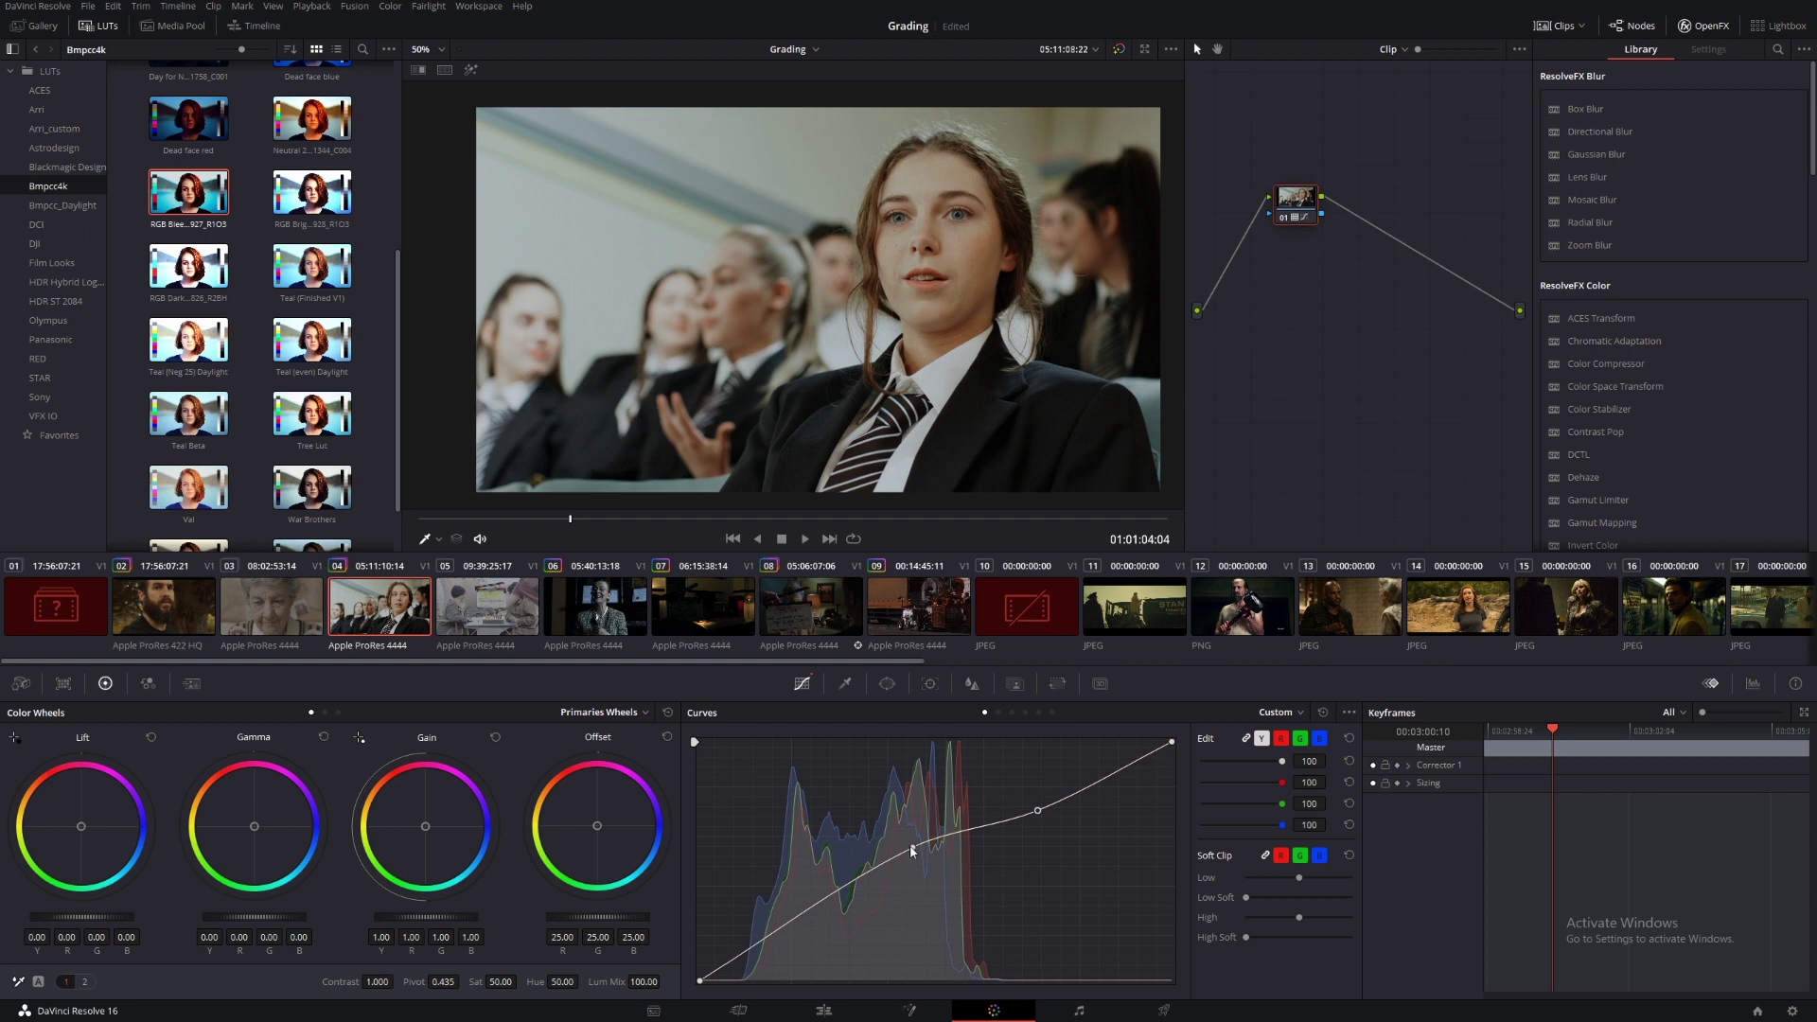
pyautogui.moveTo(913, 848); pyautogui.dragTo(912, 872)
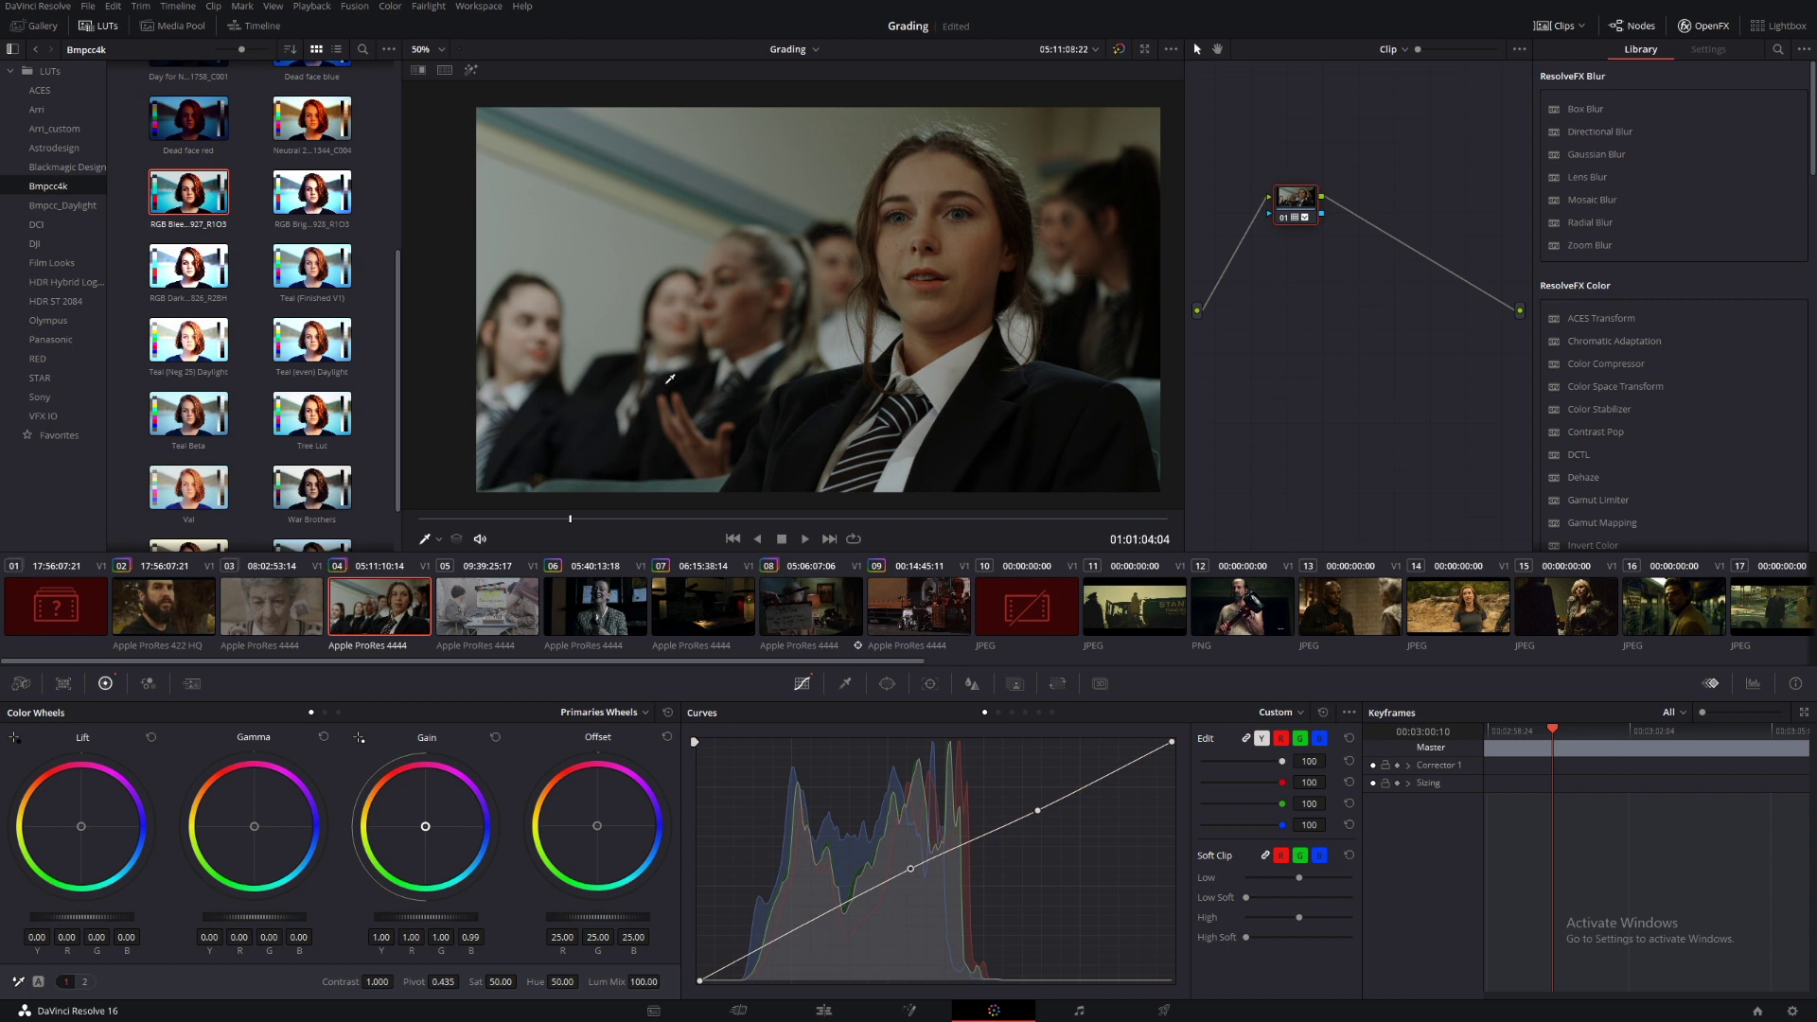
# Save the project and cycle through the Warm and Neutral versions
pyautogui.hotkey('ctrl', 's')
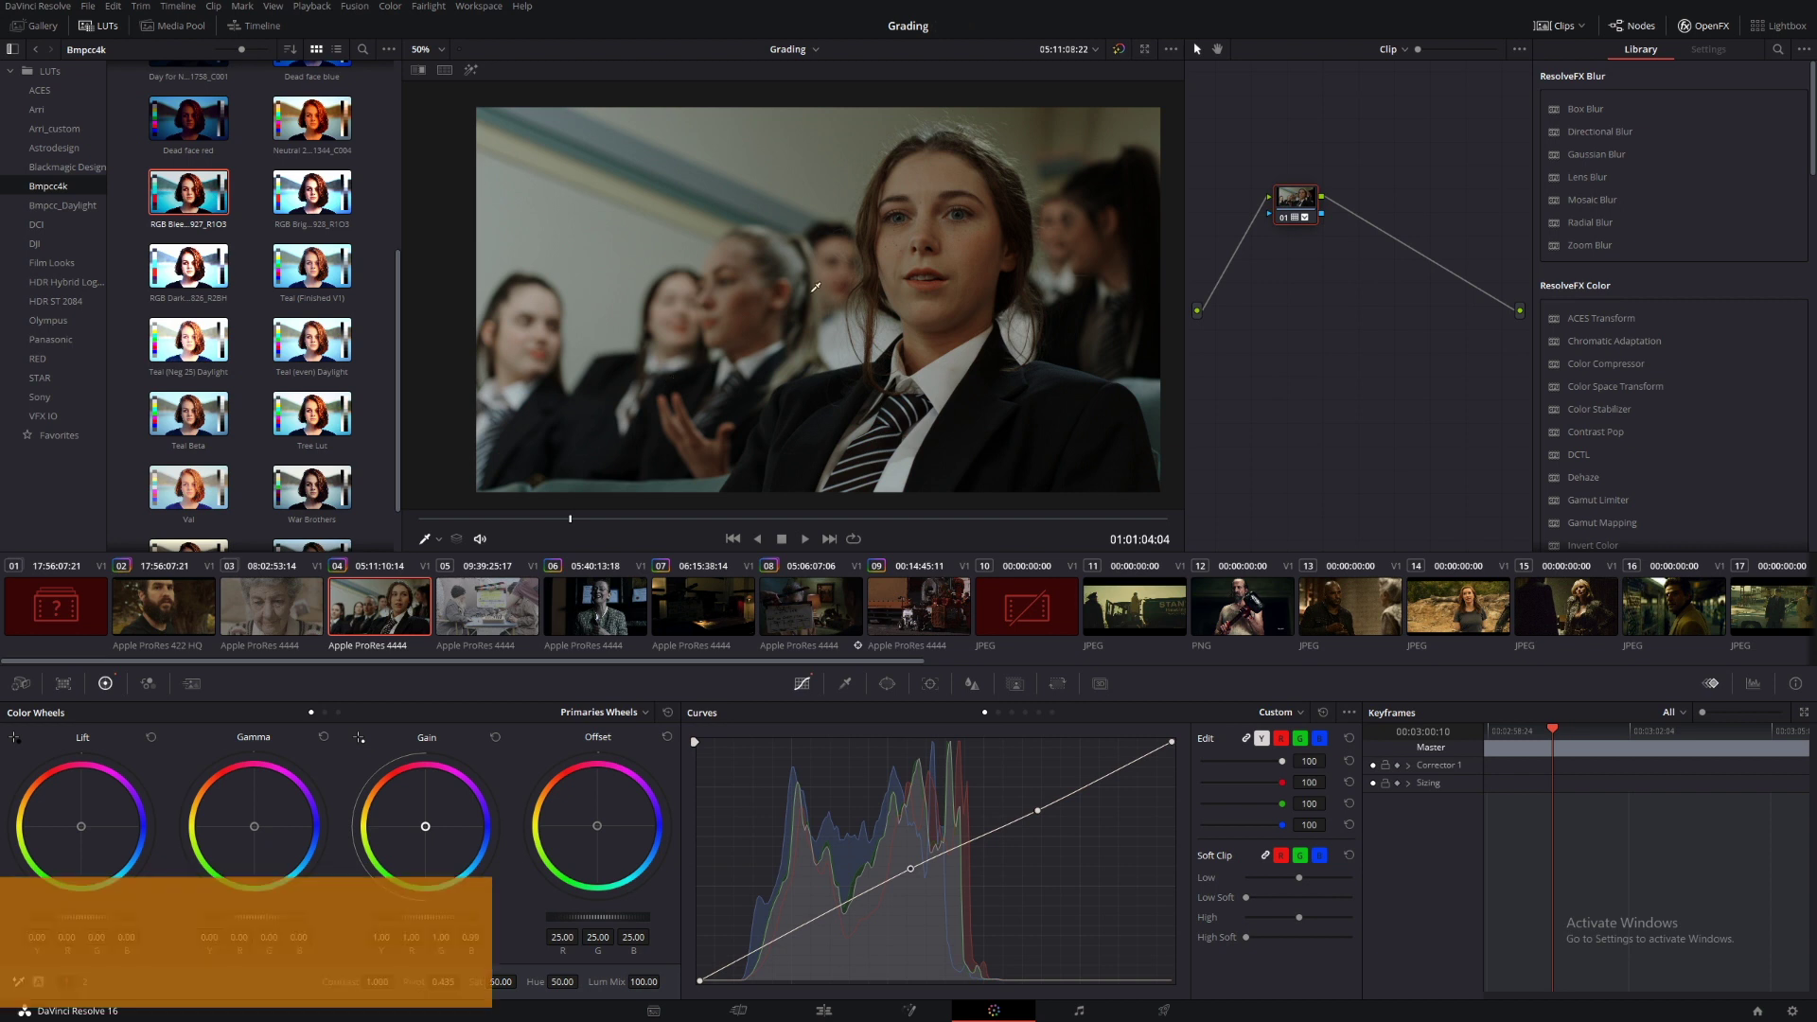
pyautogui.hotkey('ctrl', 'b')
pyautogui.hotkey('ctrl', 'b')
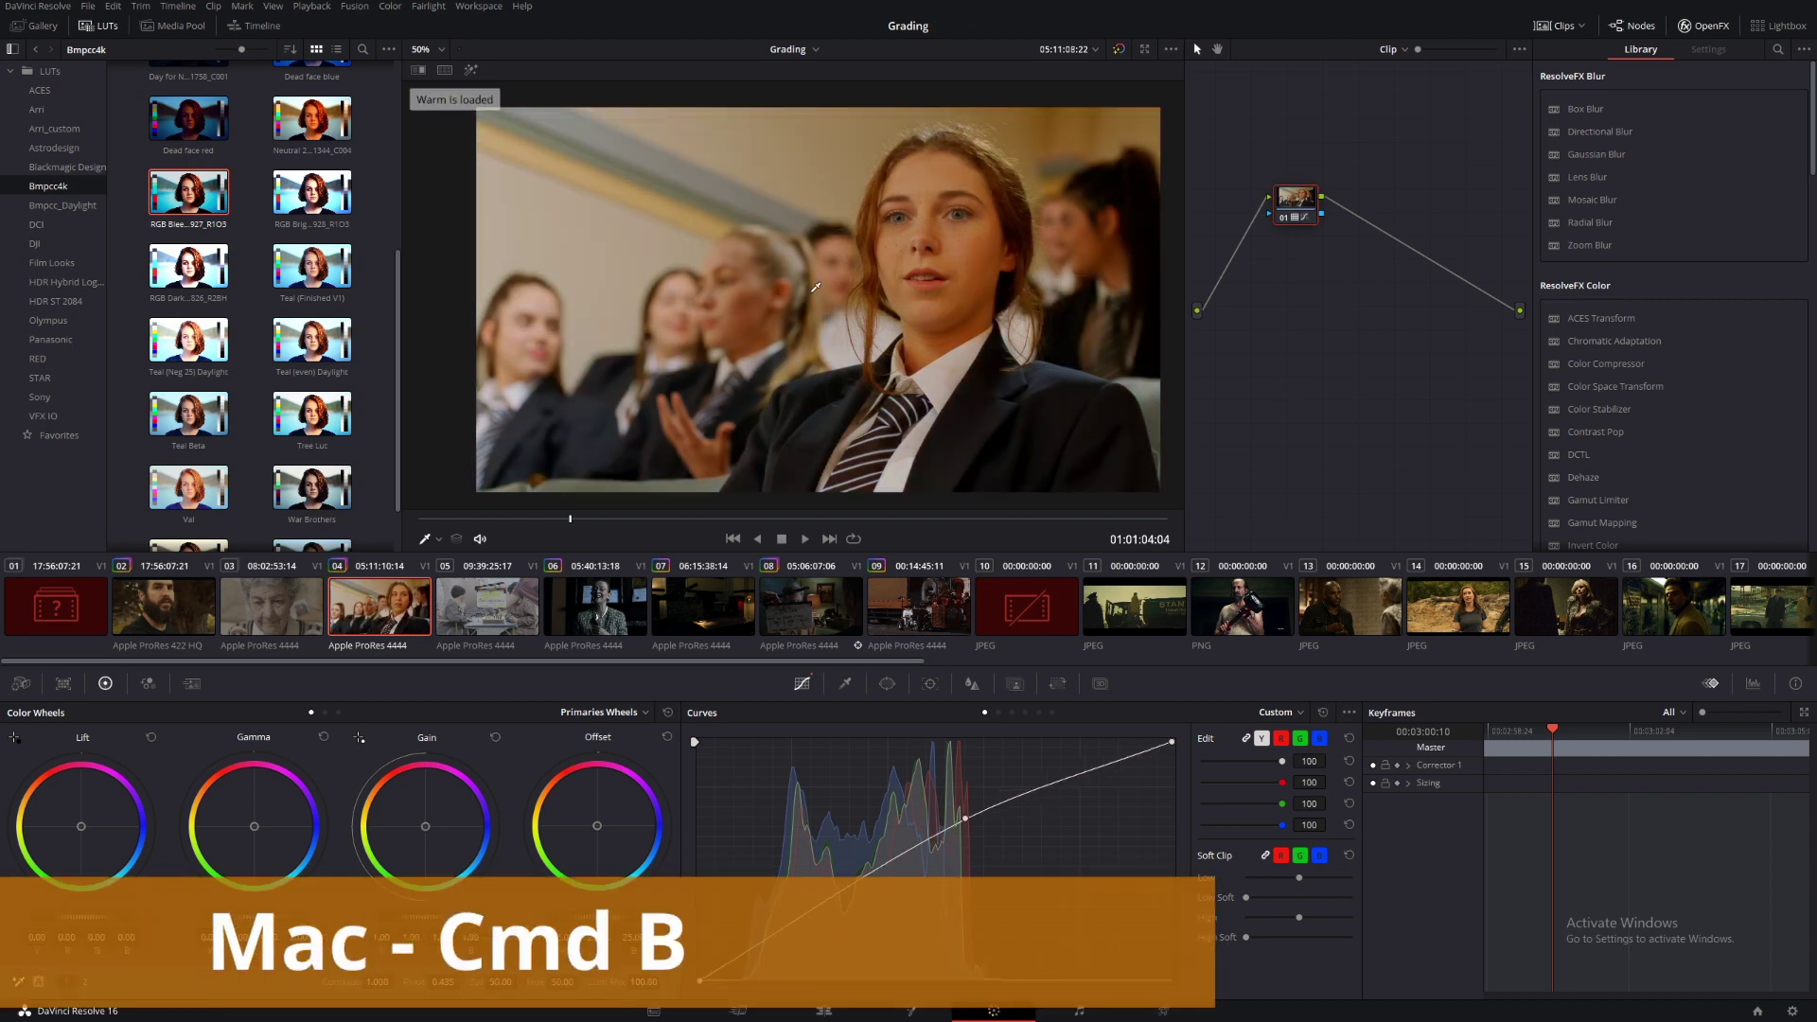
pyautogui.hotkey('ctrl', 'b')
pyautogui.hotkey('ctrl', 'b')
pyautogui.hotkey('ctrl', 'b')
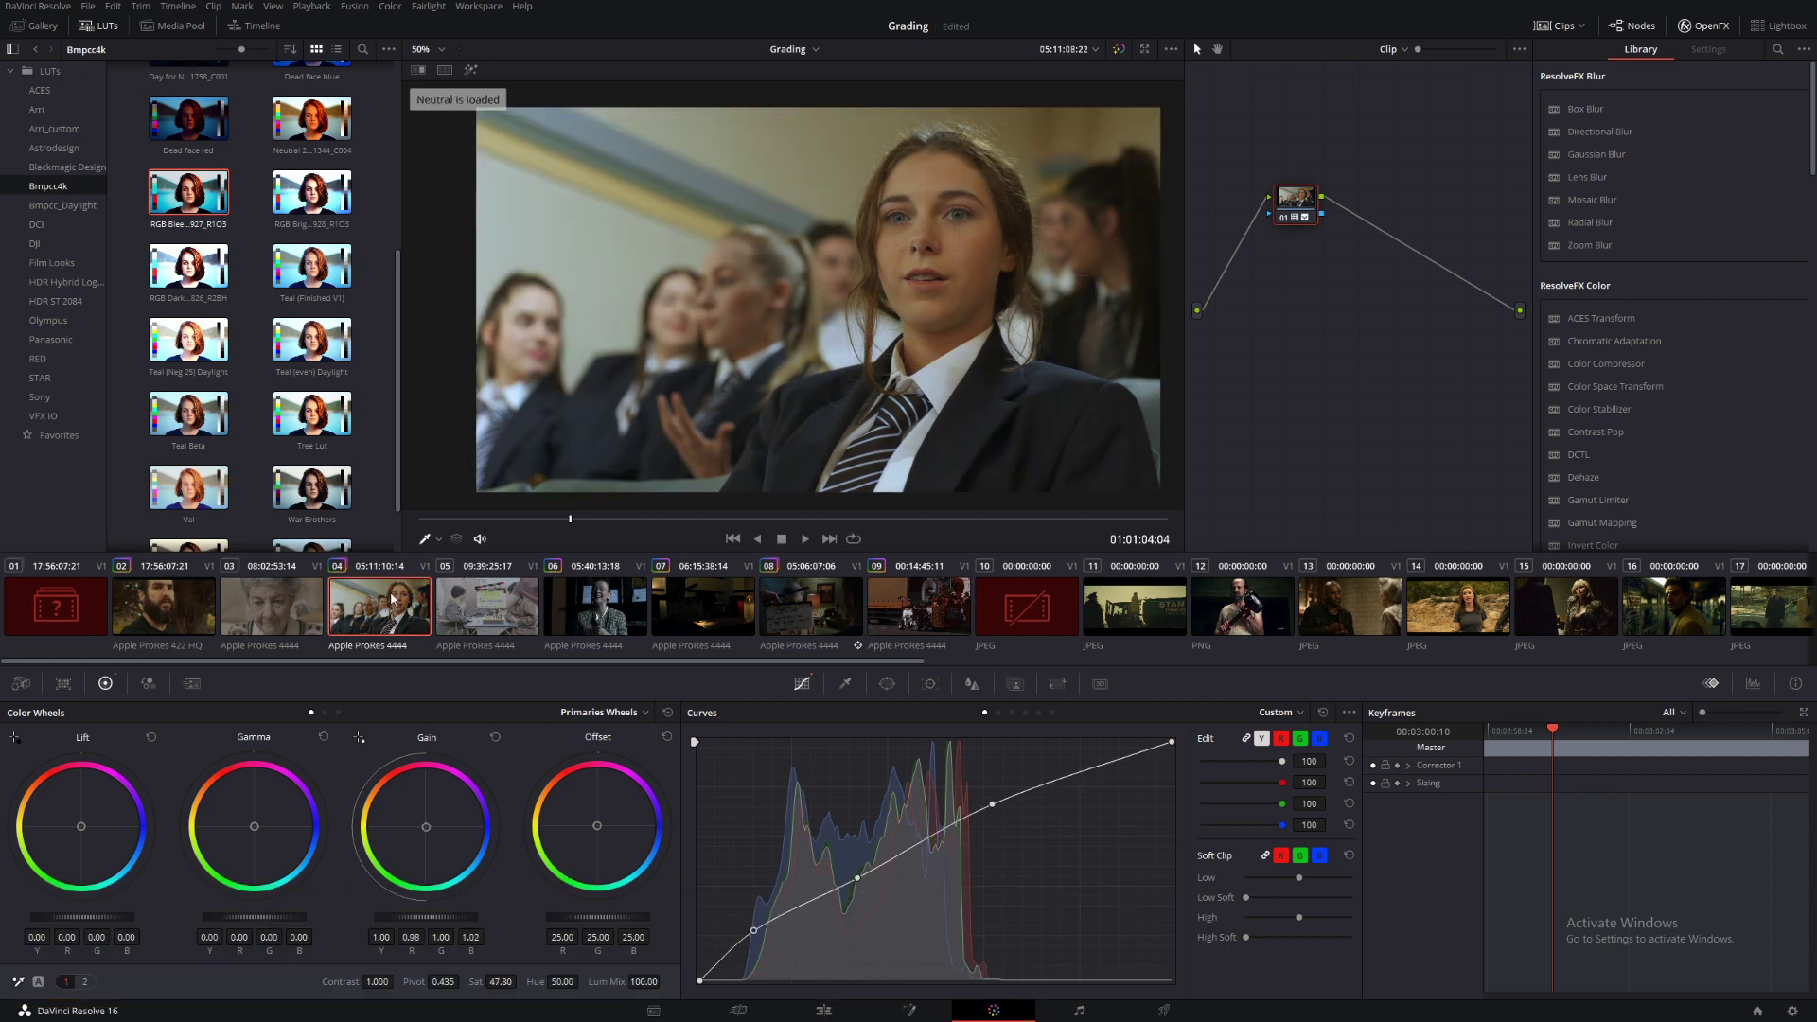
# Reset the currently loaded version's grade back to a flat image
pyautogui.click(390, 6)
pyautogui.click(645, 120)
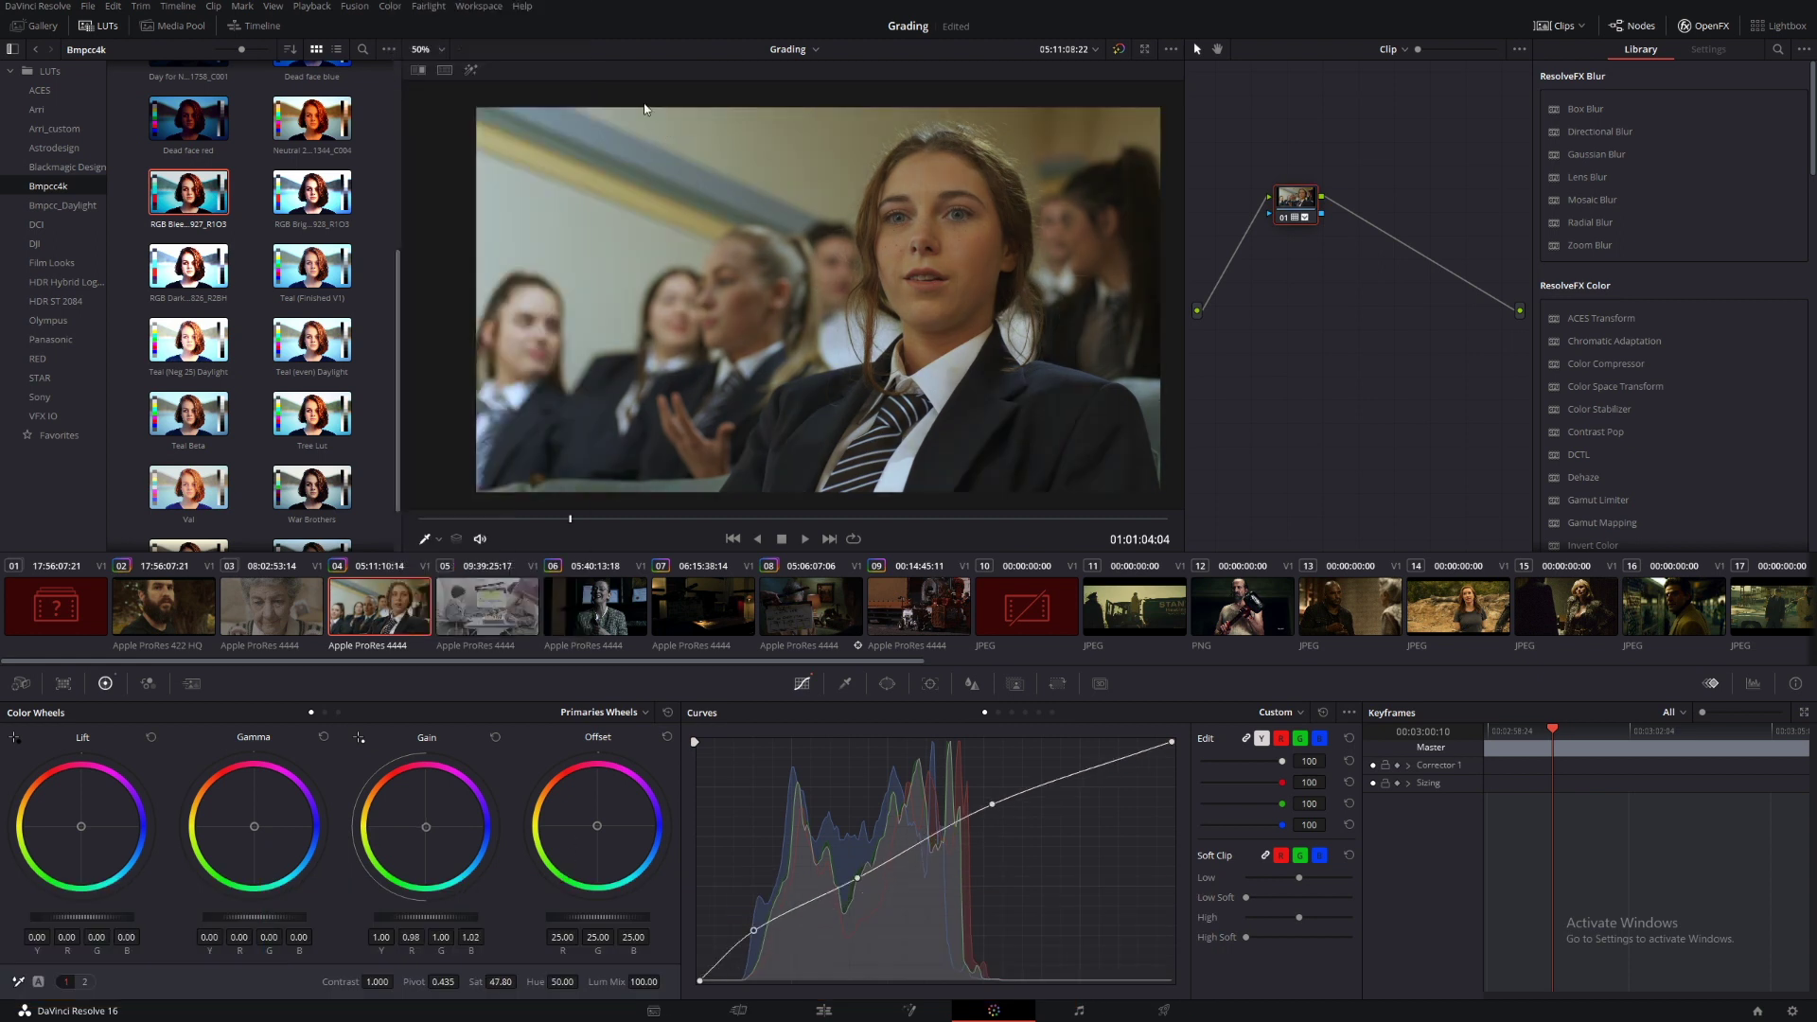
pyautogui.hotkey('shift', 'Home')
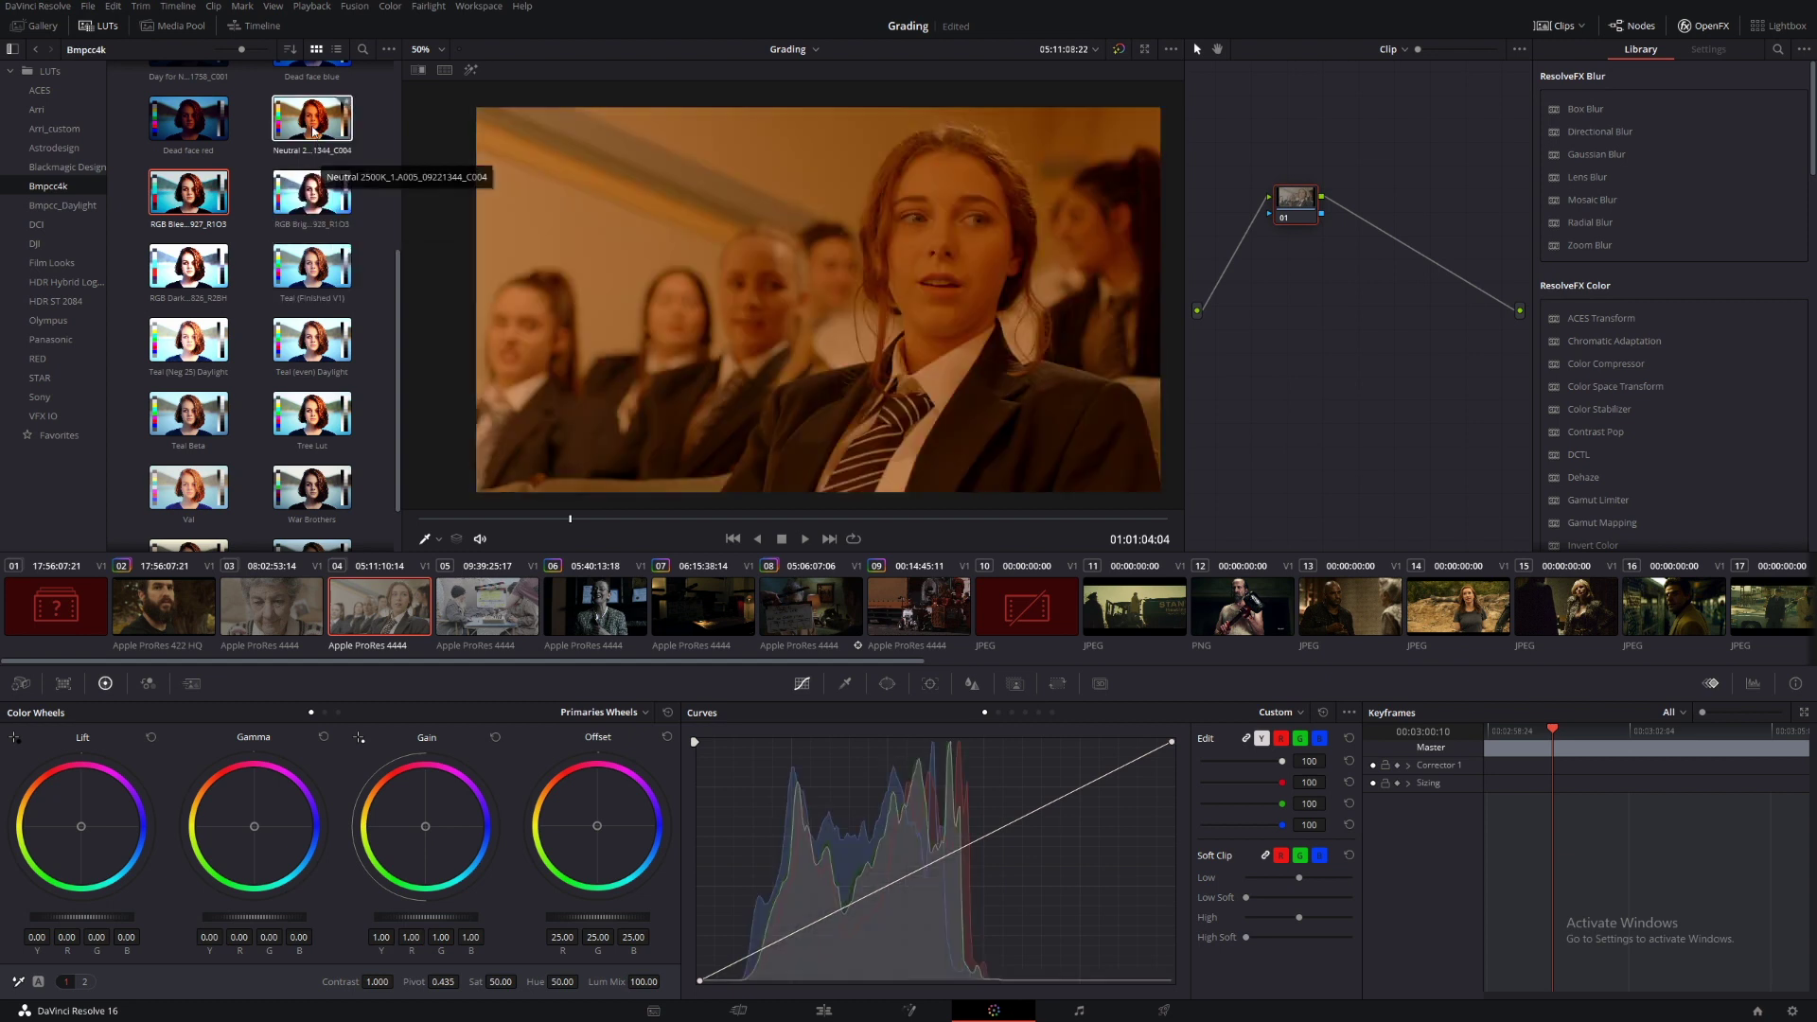
pyautogui.scroll(-1, 284, 213)
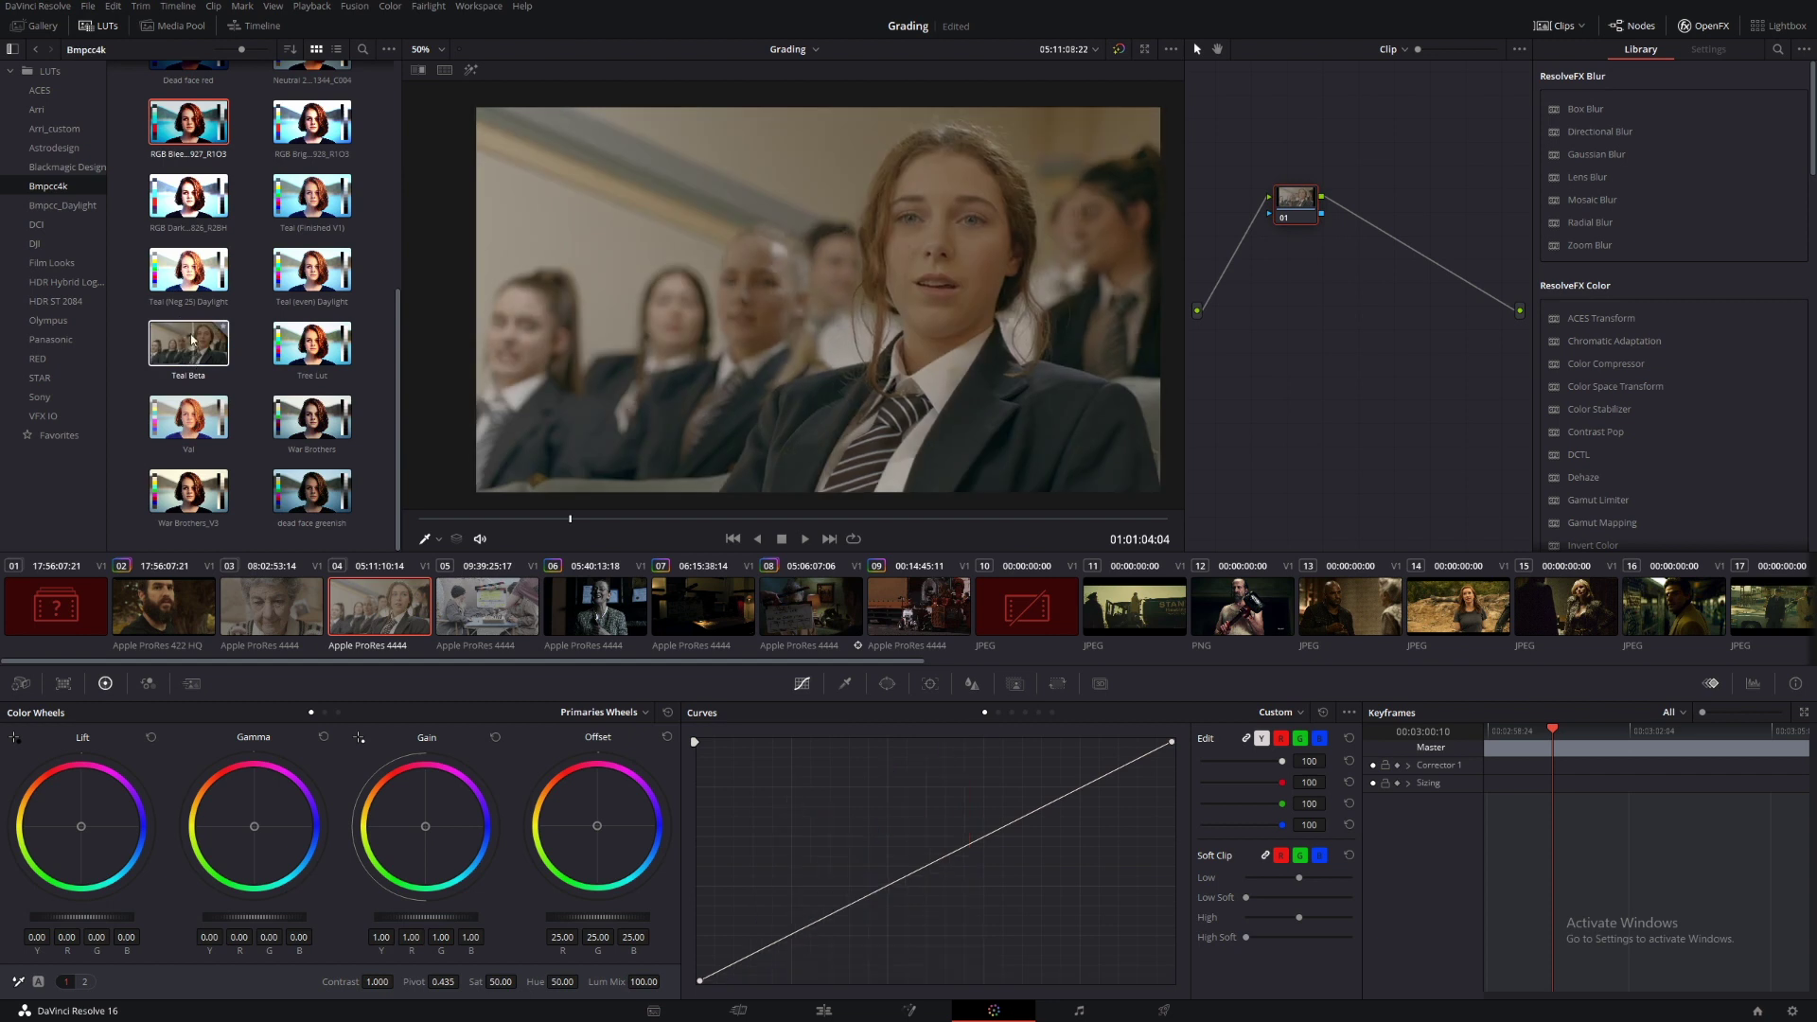
# Apply the RGB Dark LUT, add a two-point shadow-darkening curve and lift gamma slightly
pyautogui.doubleClick(189, 196)
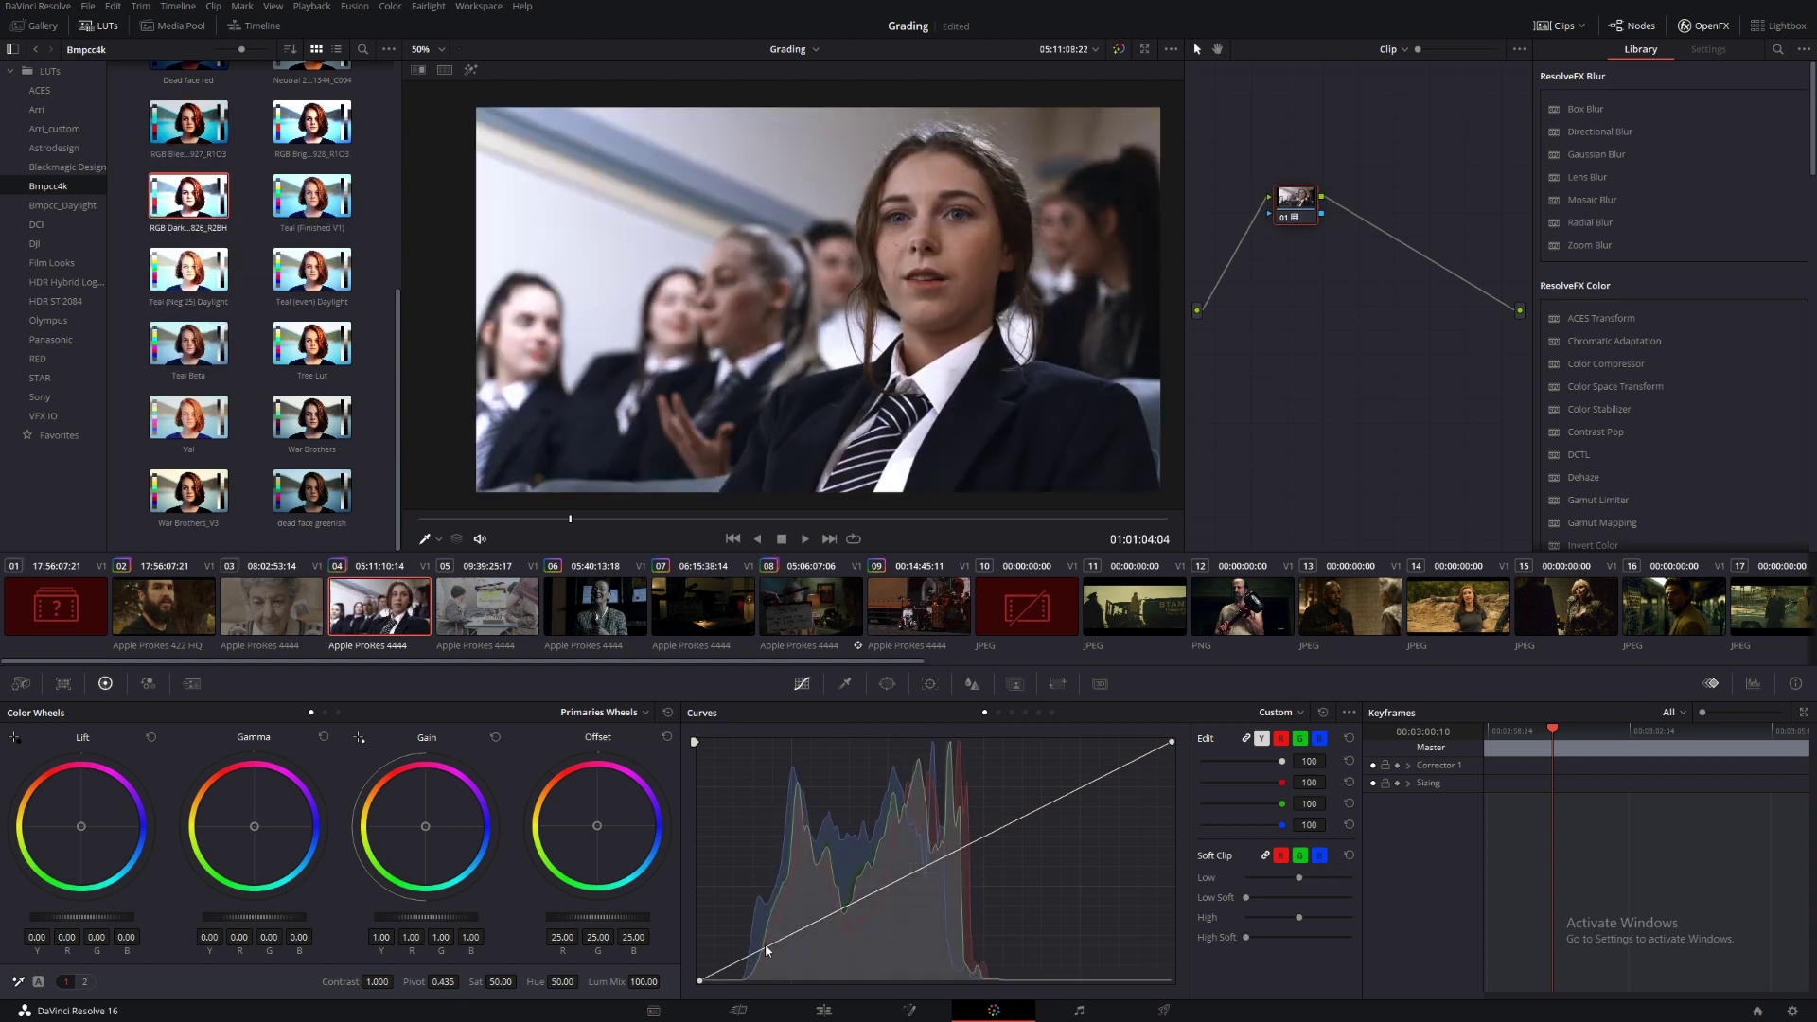
pyautogui.moveTo(765, 943); pyautogui.dragTo(770, 956)
pyautogui.click(1005, 831)
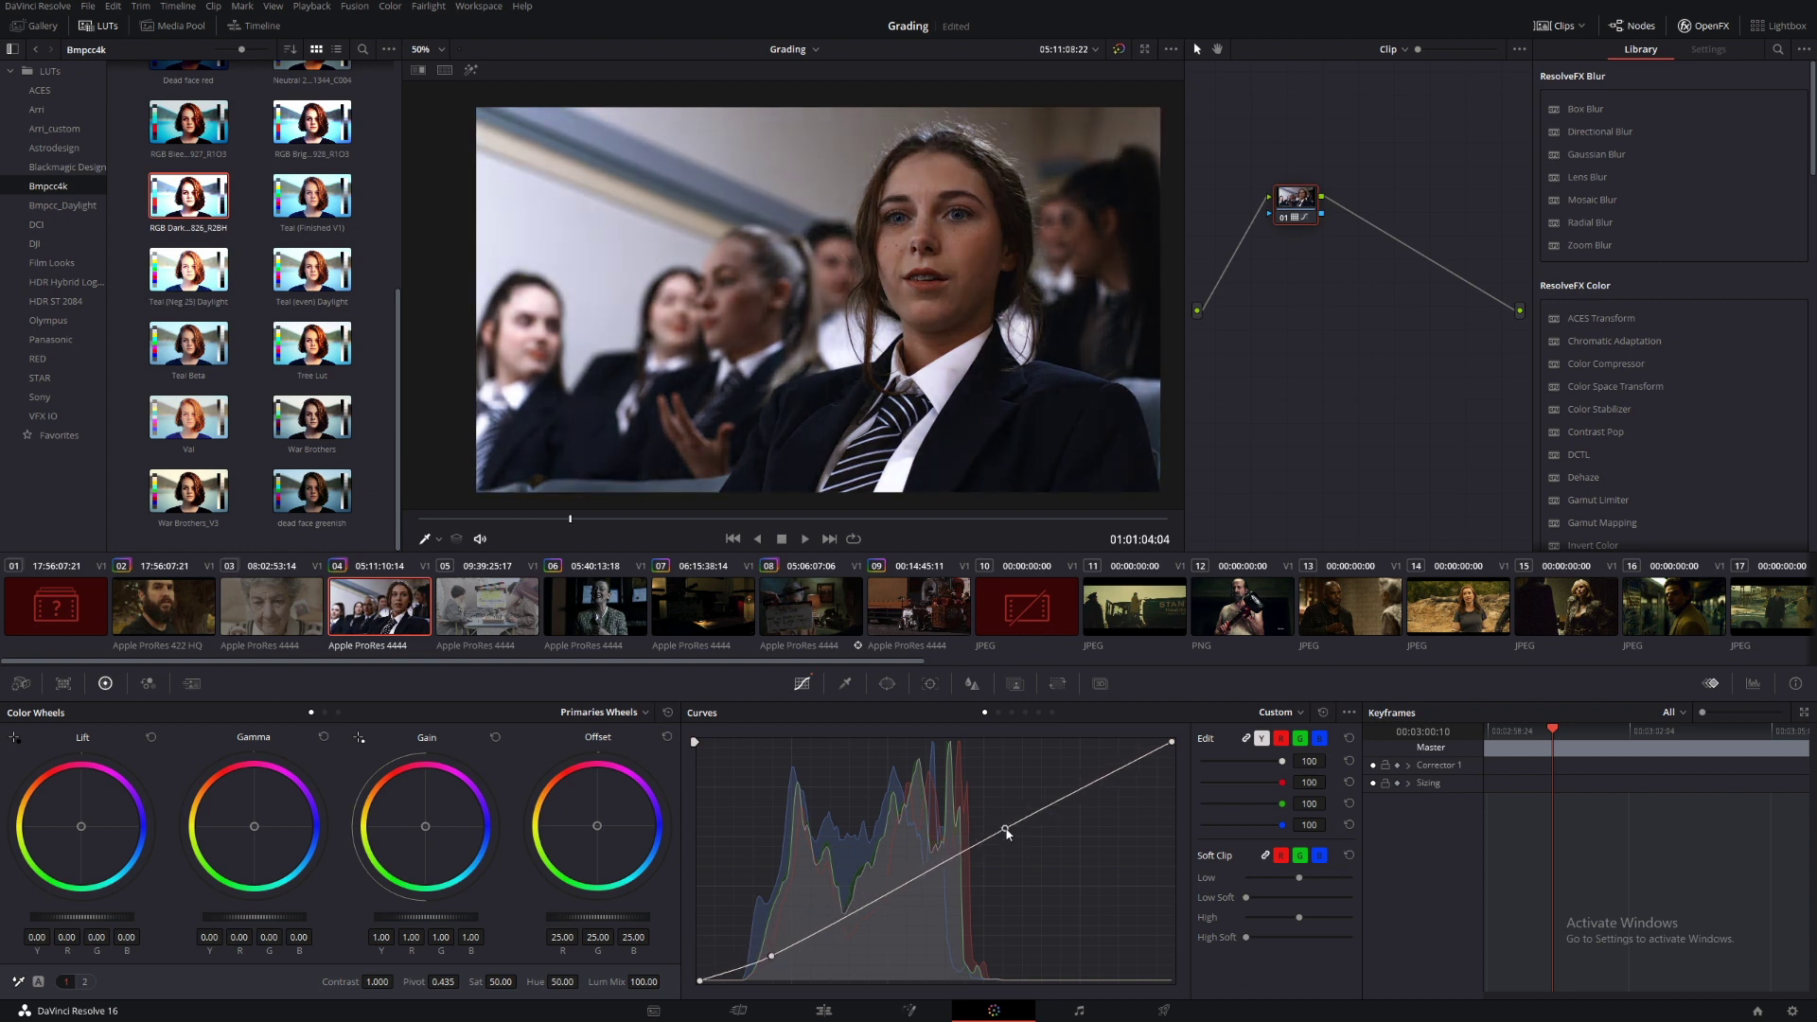
pyautogui.moveTo(284, 920); pyautogui.dragTo(269, 916)
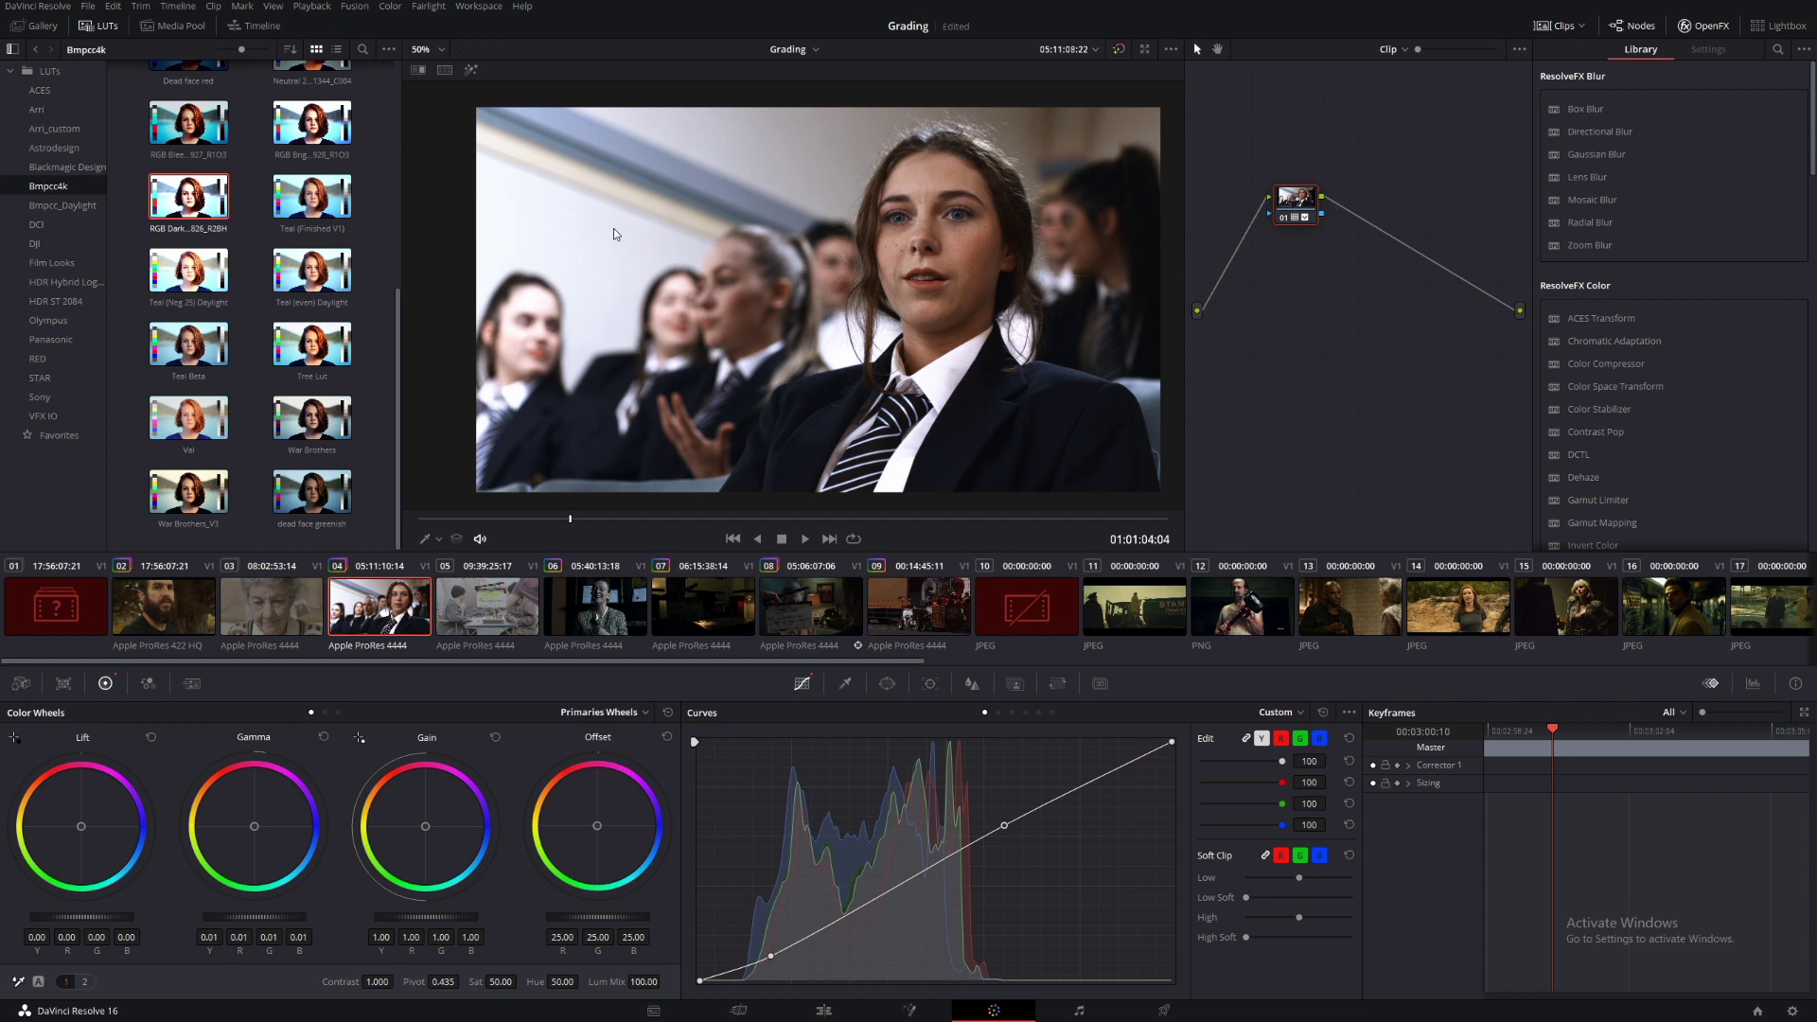
# Show the four graded versions in a Version split-screen and check the clip's version list
pyautogui.click(446, 72)
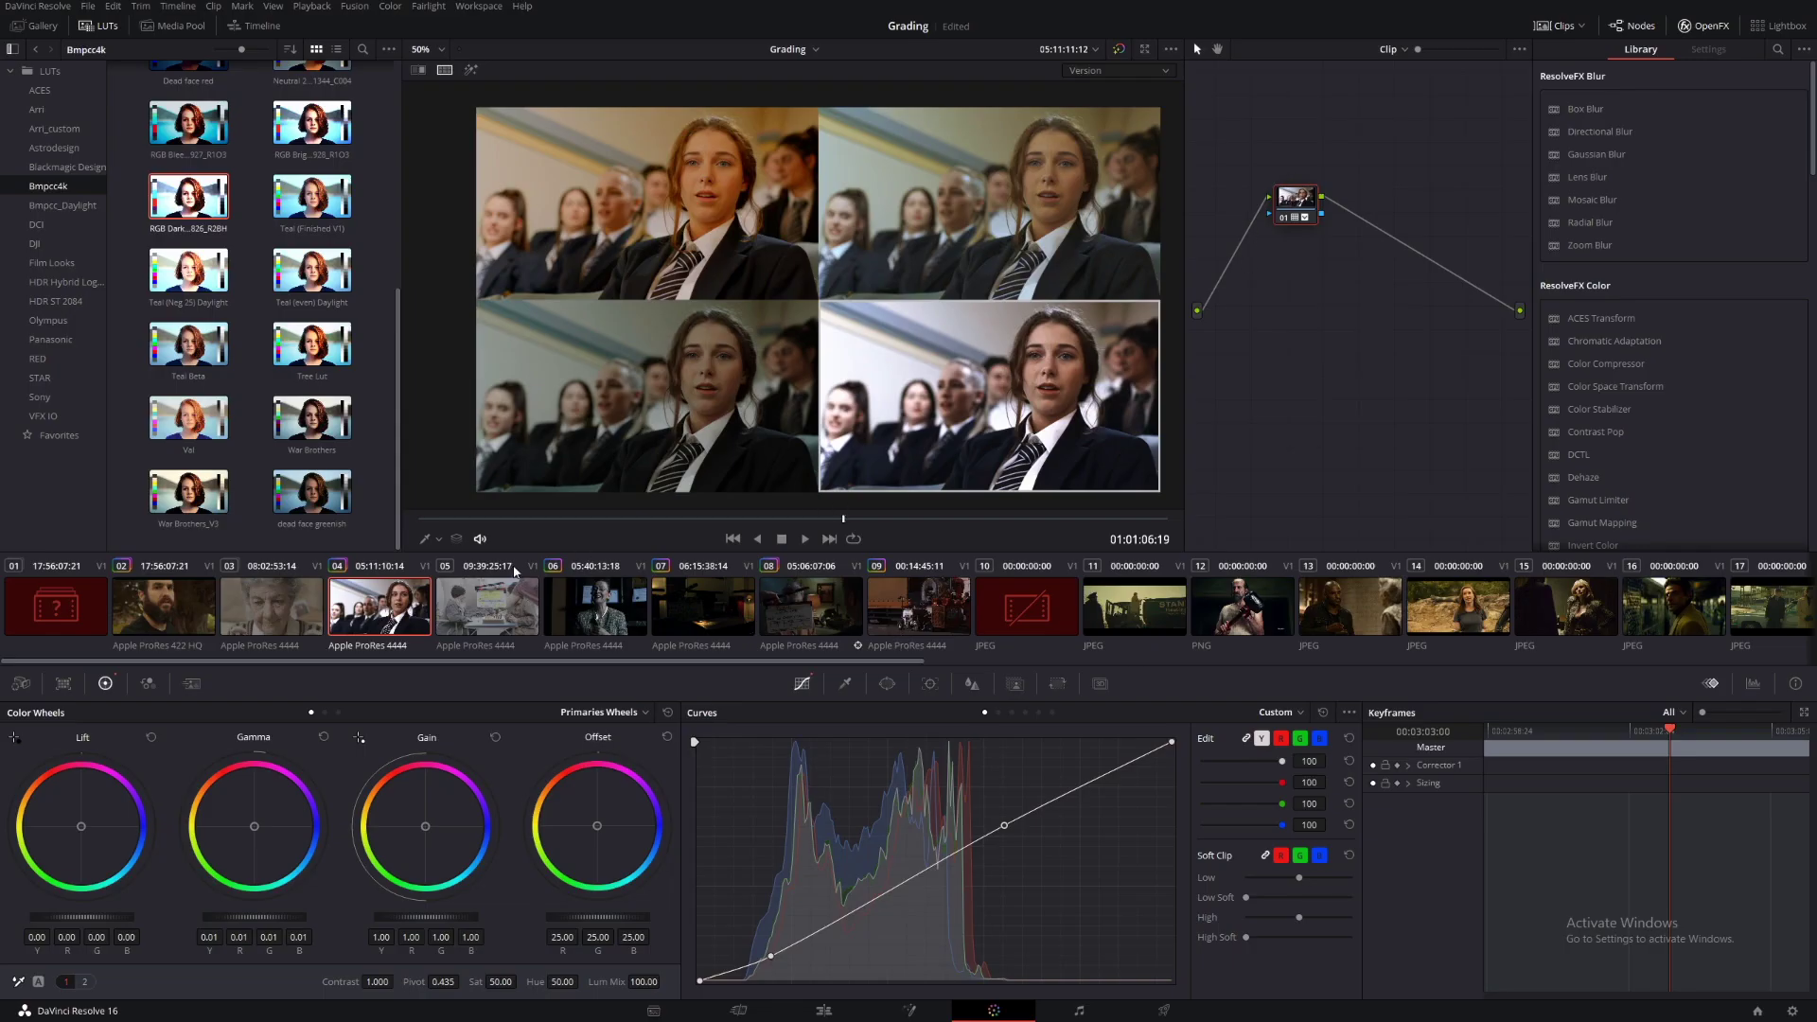
pyautogui.rightClick(389, 626)
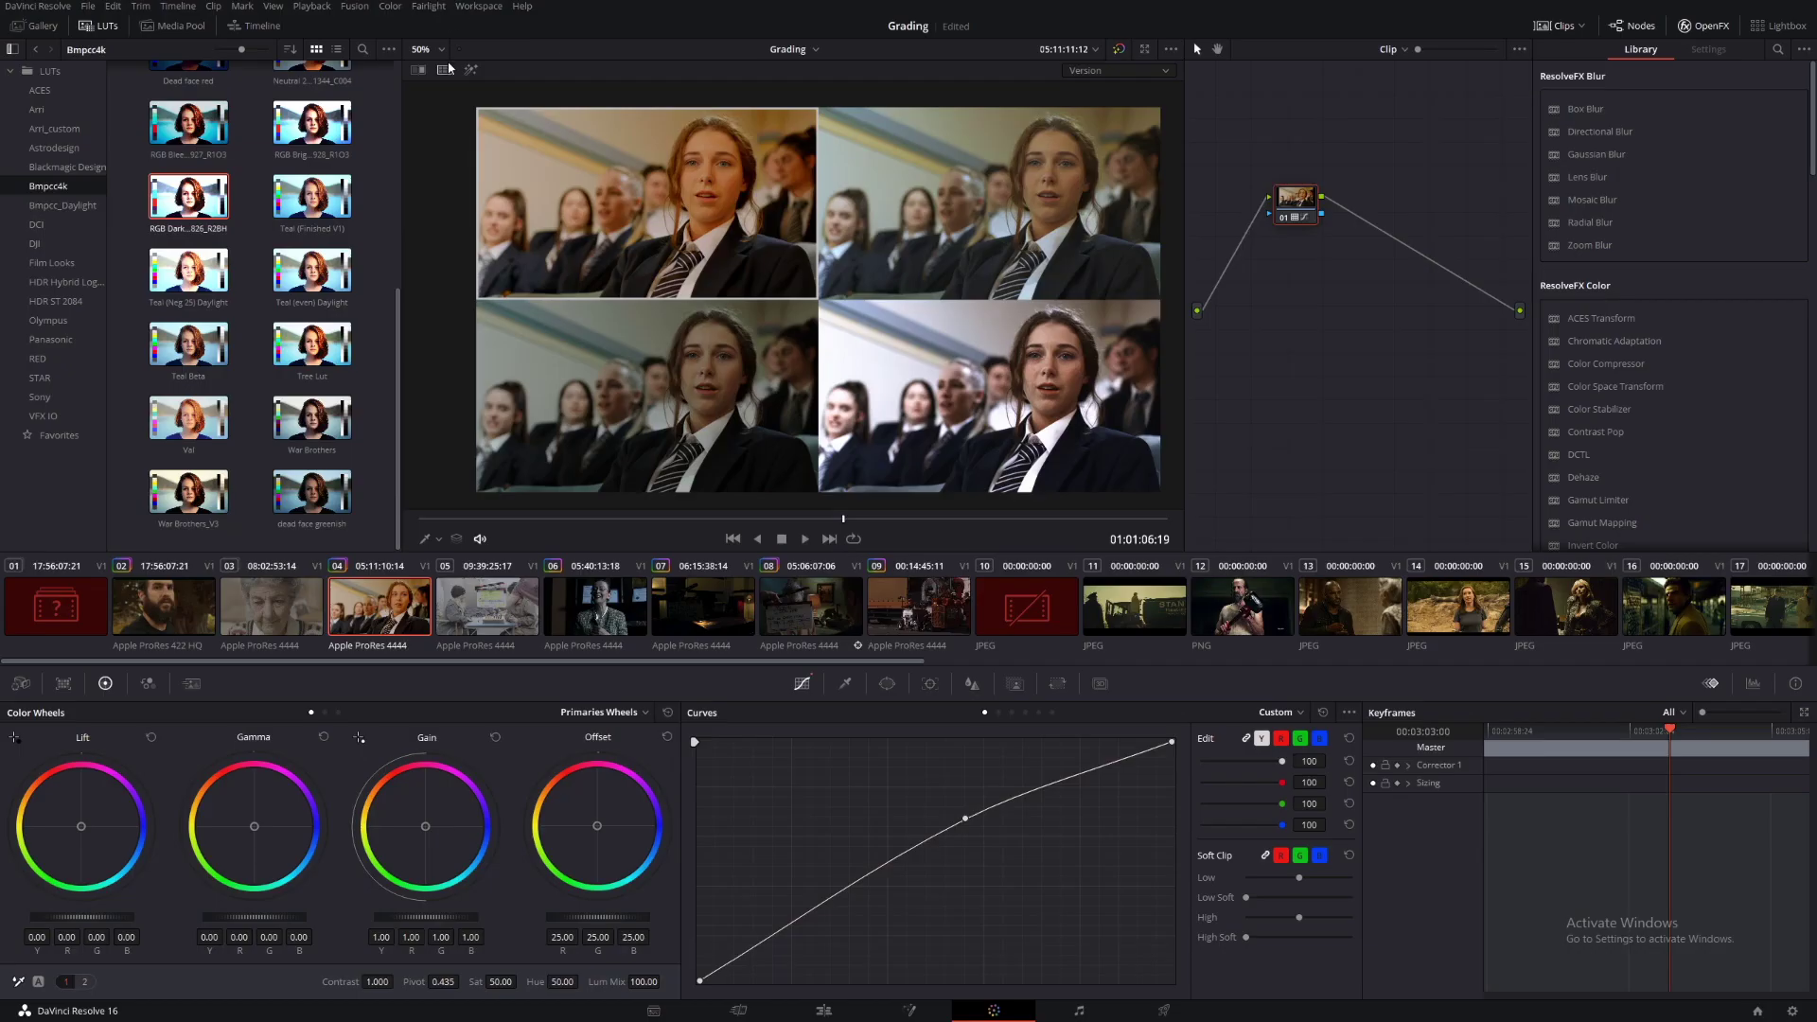
# Turn split screen off so the viewer shows only the Warm-graded schoolroom clip
pyautogui.click(445, 70)
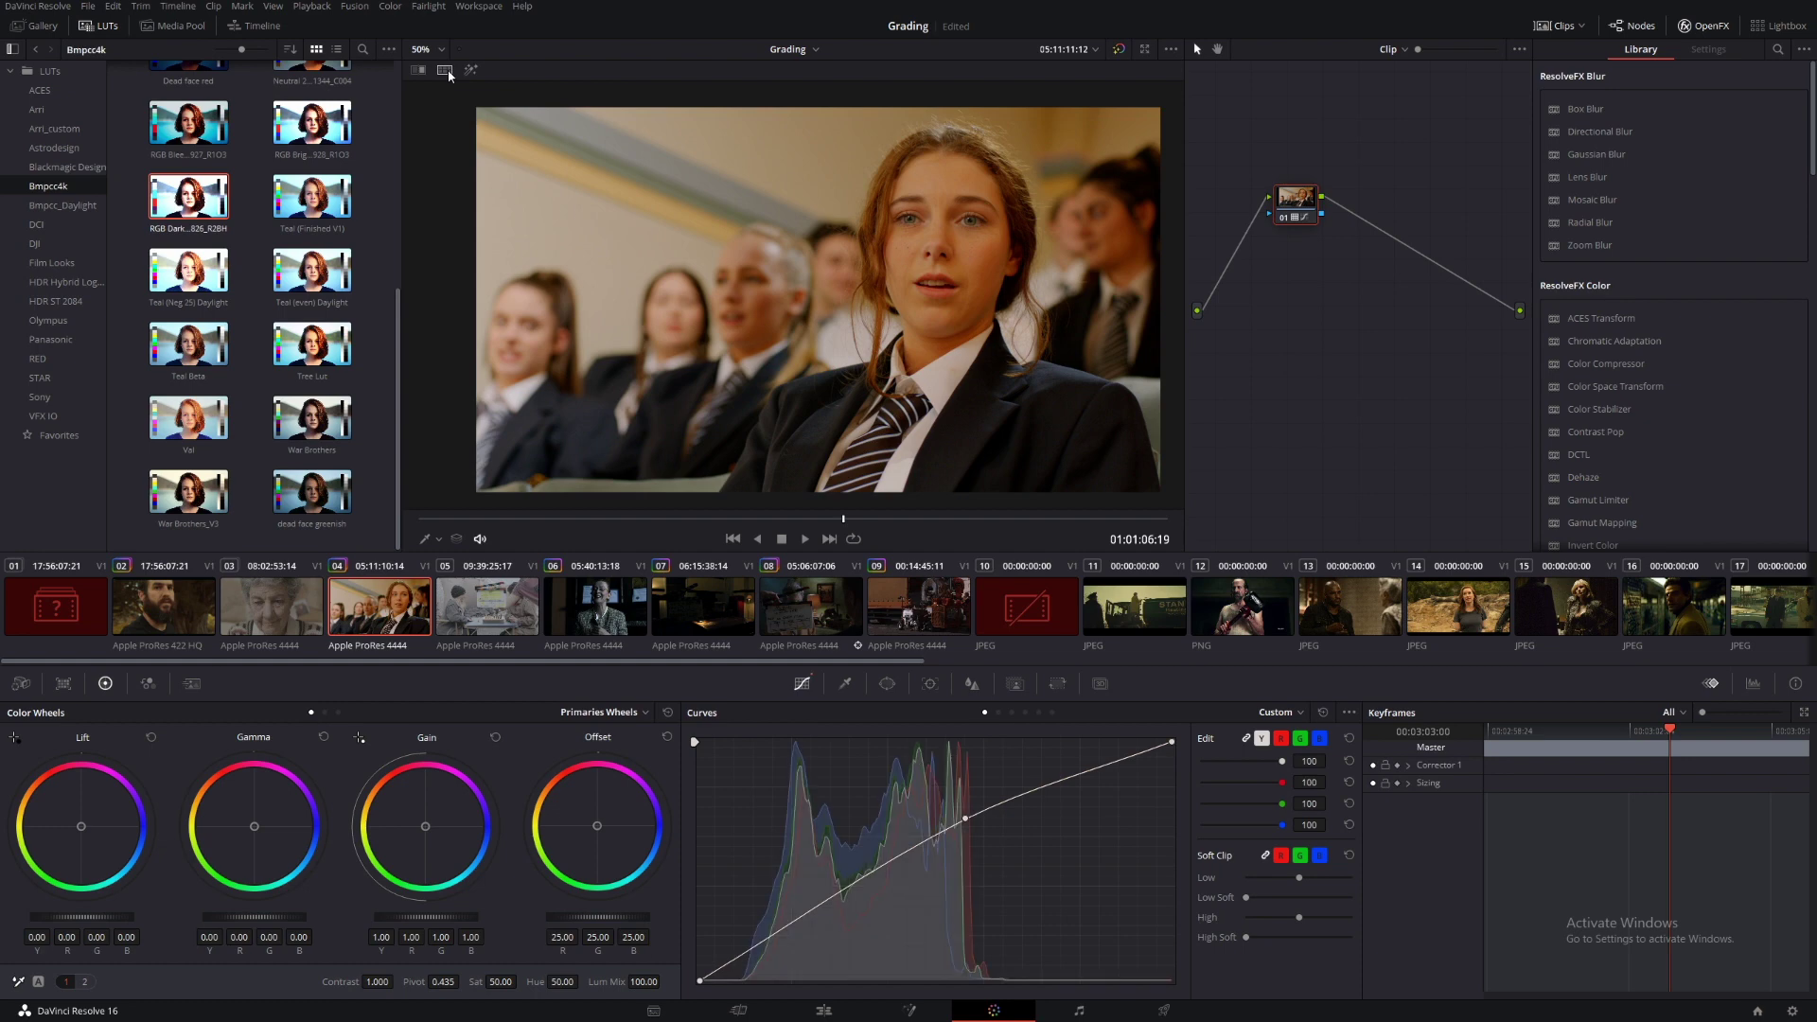